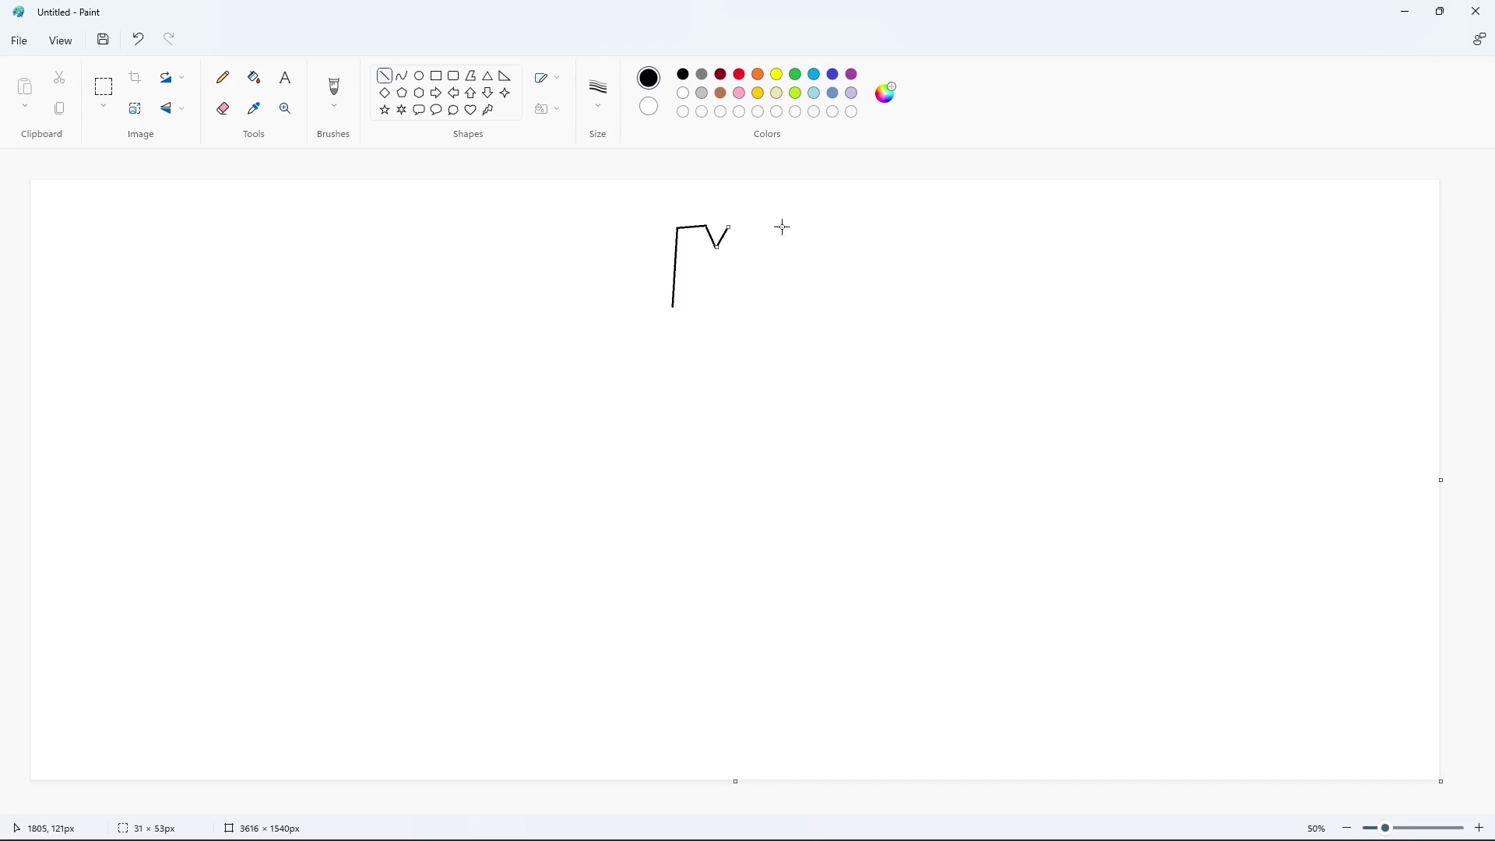
- Complete the block letter M with straight lines and outline a block letter Y beside it
mouse_move(729, 228)
mouse_down()
mouse_move(759, 305)
mouse_move(693, 306)
mouse_move(737, 304)
mouse_move(704, 276)
mouse_move(728, 304)
mouse_move(730, 273)
mouse_up()
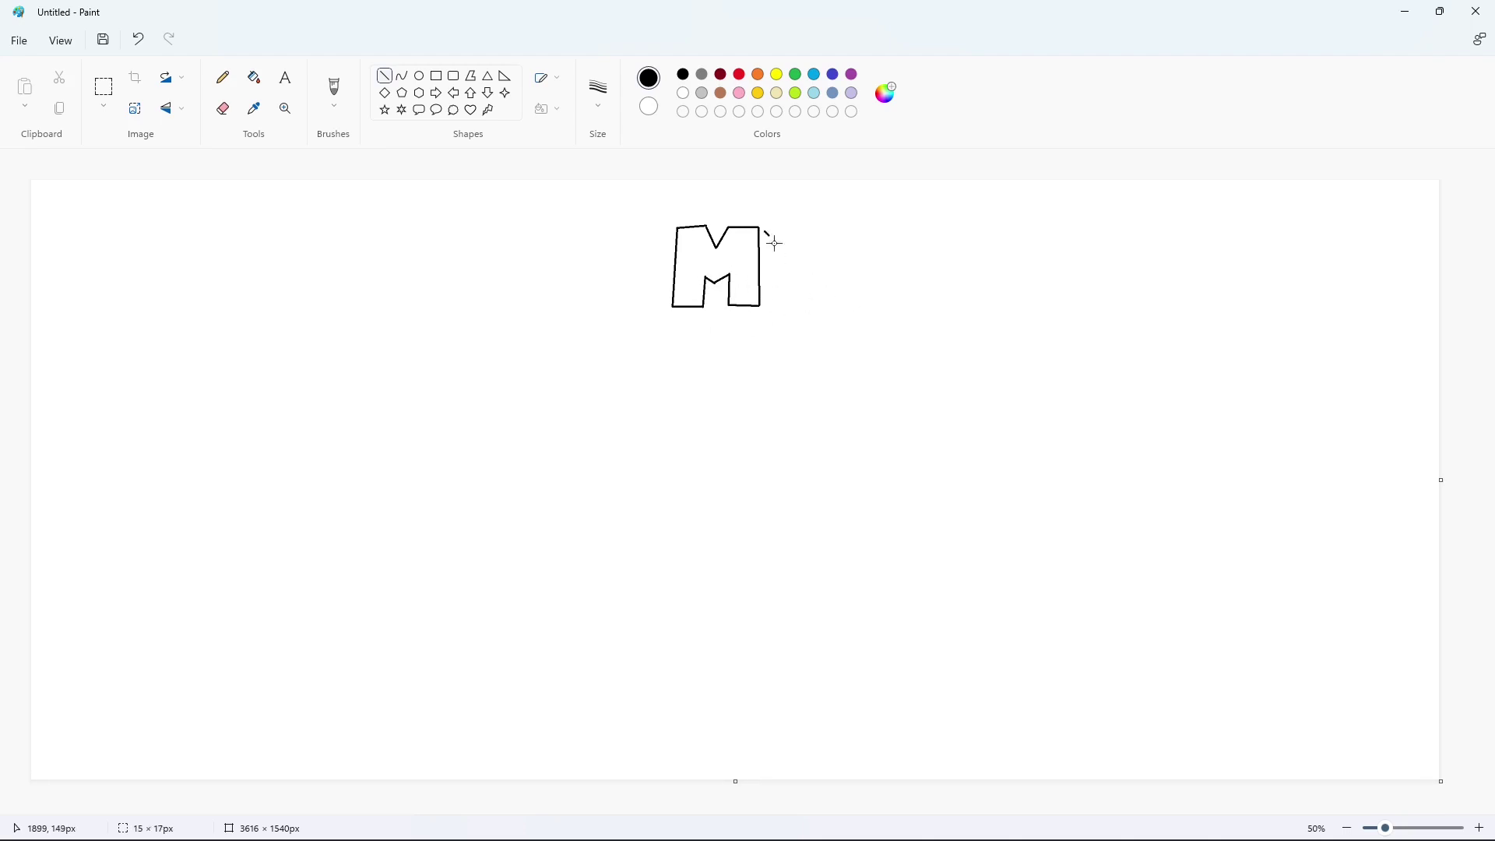
mouse_move(774, 243)
mouse_down()
mouse_move(774, 226)
mouse_move(801, 247)
mouse_move(818, 222)
mouse_move(841, 234)
mouse_move(784, 305)
mouse_move(818, 306)
mouse_up()
- Outline a block letter L below and left of MY, with a slightly curved left side and straight remaining edges
click(402, 76)
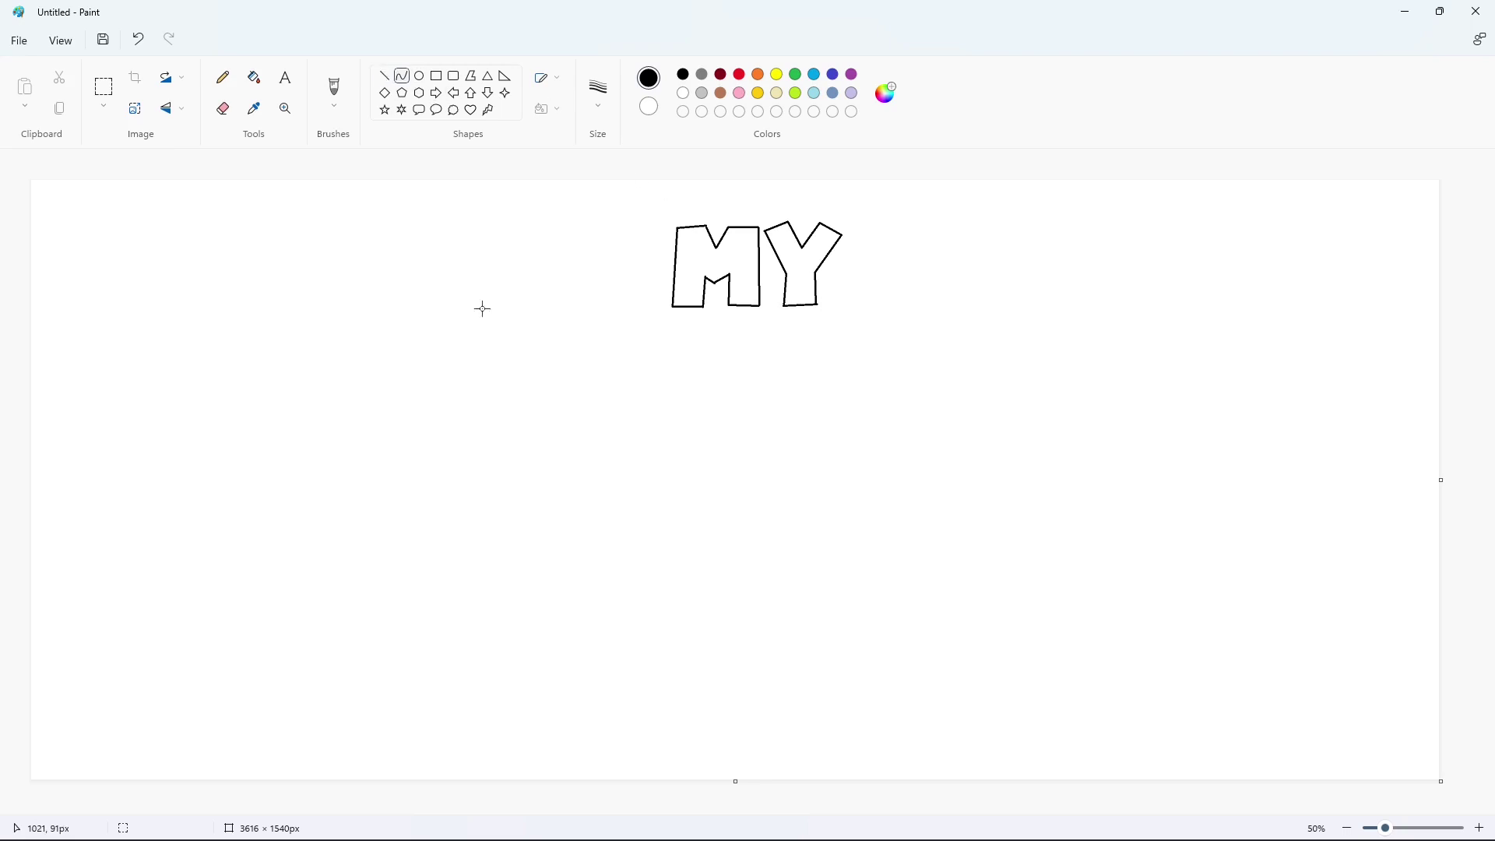
drag(542, 357, 546, 407)
click(538, 347)
click(541, 404)
click(387, 76)
drag(544, 318, 549, 317)
click(743, 366)
drag(612, 371, 613, 406)
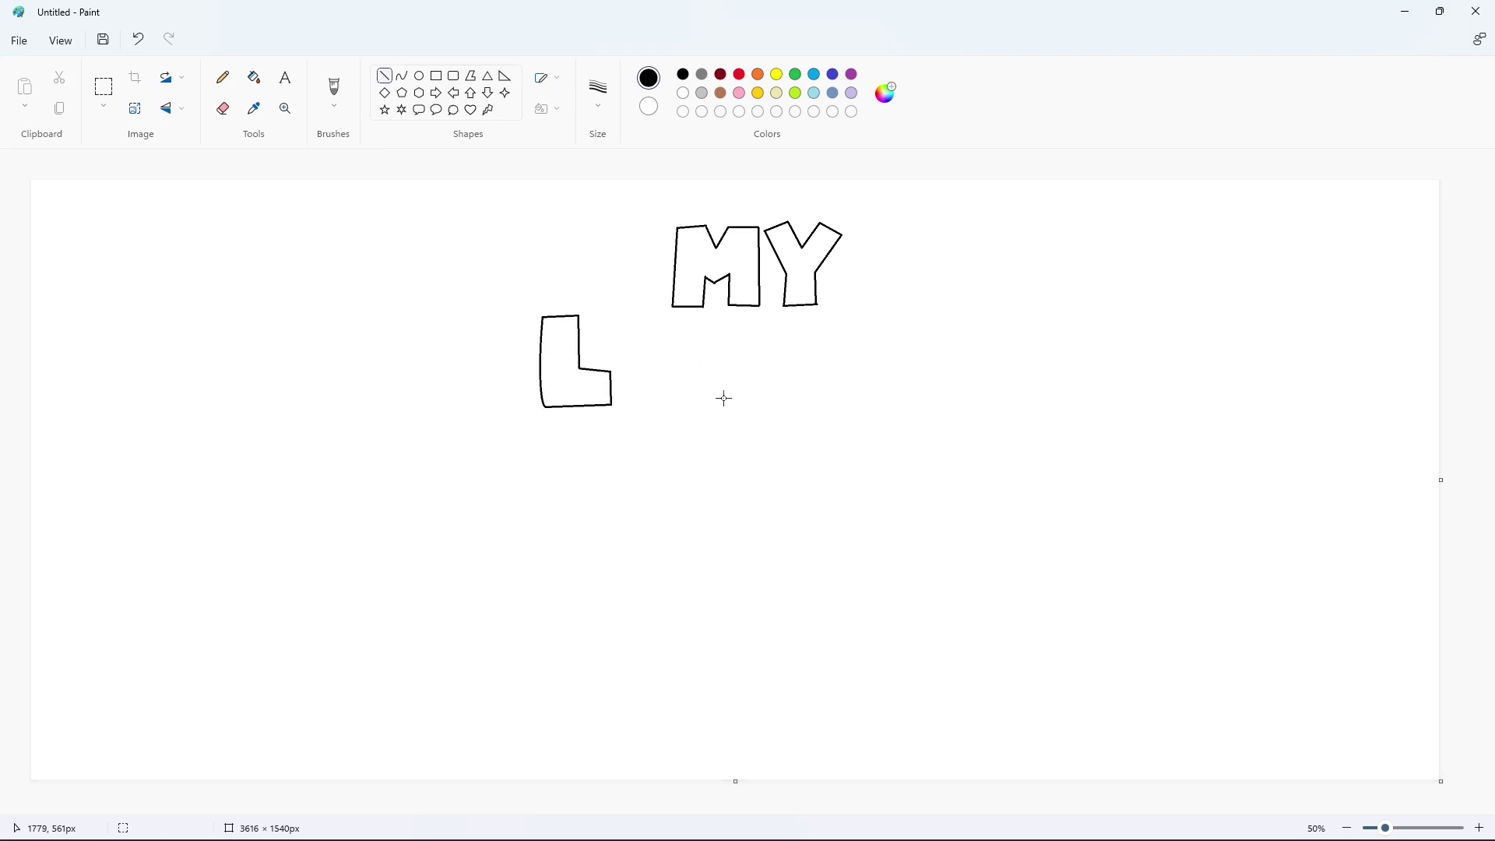
key(ctrl+z)
- Draw a purple horizontal guideline across the canvas just under the L
click(853, 76)
drag(356, 410, 1173, 409)
click(1181, 352)
- Outline a lowercase i in black beside the L, with a straight-edged stem and a curved heart as its dot
click(599, 96)
click(599, 227)
click(683, 75)
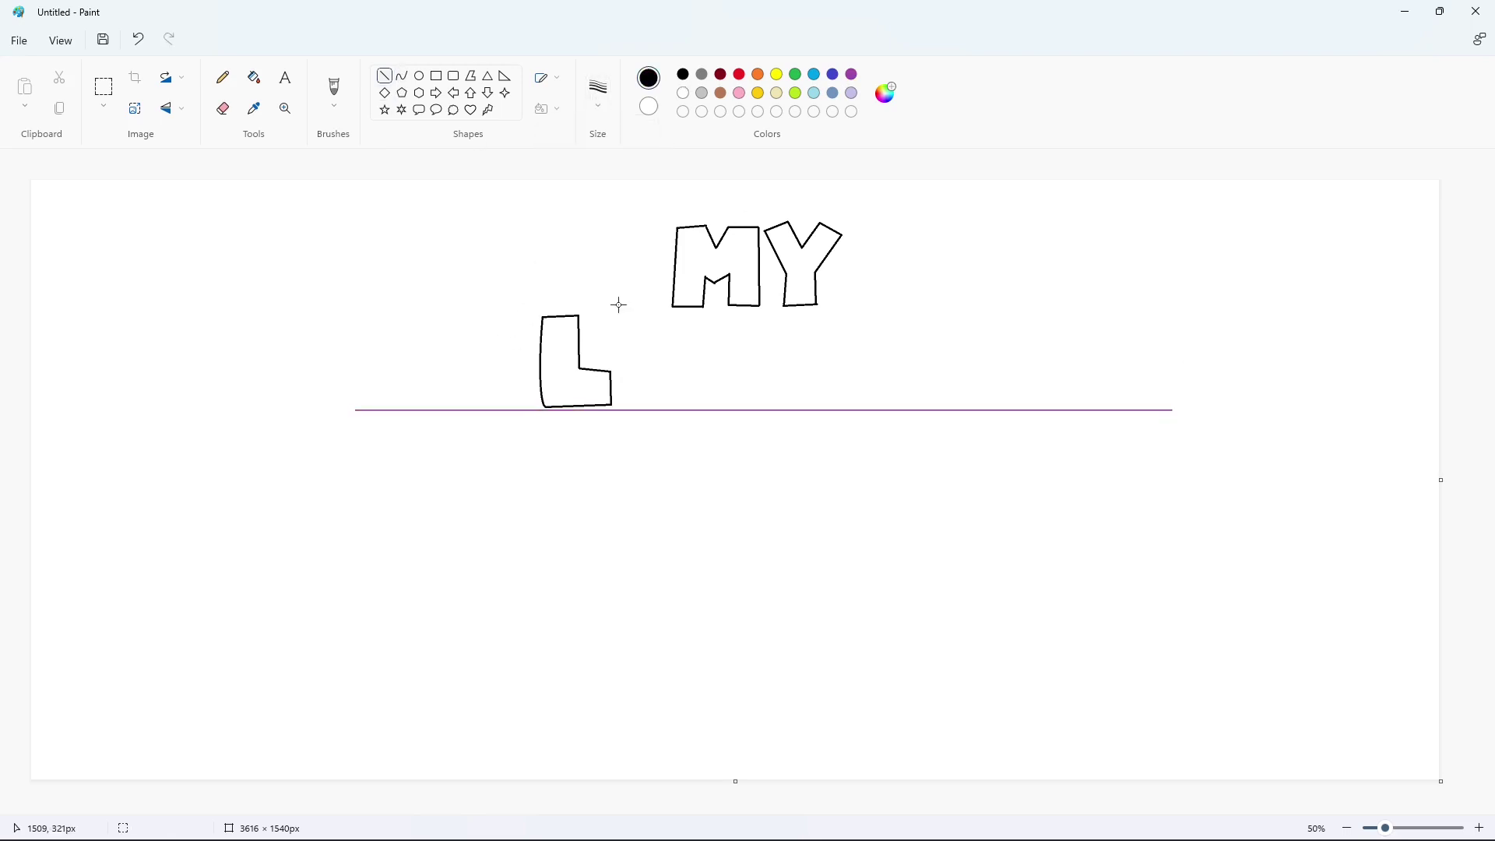
drag(629, 345, 627, 405)
click(764, 396)
click(402, 76)
drag(641, 318, 598, 311)
mouse_move(613, 293)
mouse_down()
mouse_move(664, 308)
mouse_move(658, 285)
mouse_move(669, 360)
mouse_move(693, 326)
mouse_move(744, 328)
mouse_up()
- Outline a block letter T beside the i and erase the line between its bar and stem with white
click(384, 76)
click(764, 360)
mouse_move(669, 360)
mouse_down()
mouse_move(745, 358)
mouse_move(690, 390)
mouse_move(690, 405)
mouse_move(724, 405)
mouse_move(722, 360)
mouse_up()
click(1480, 829)
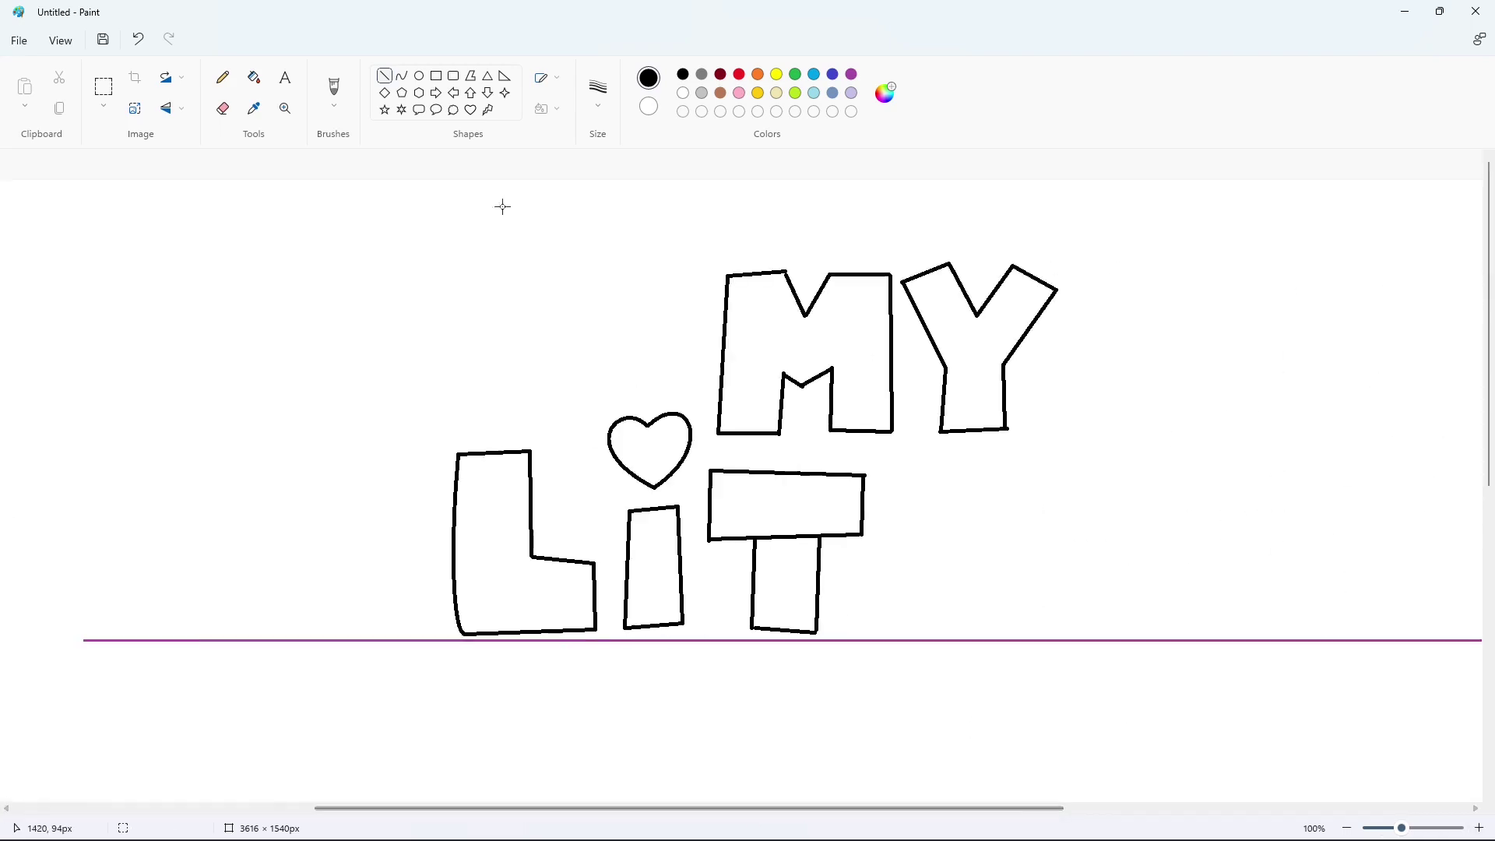
click(683, 93)
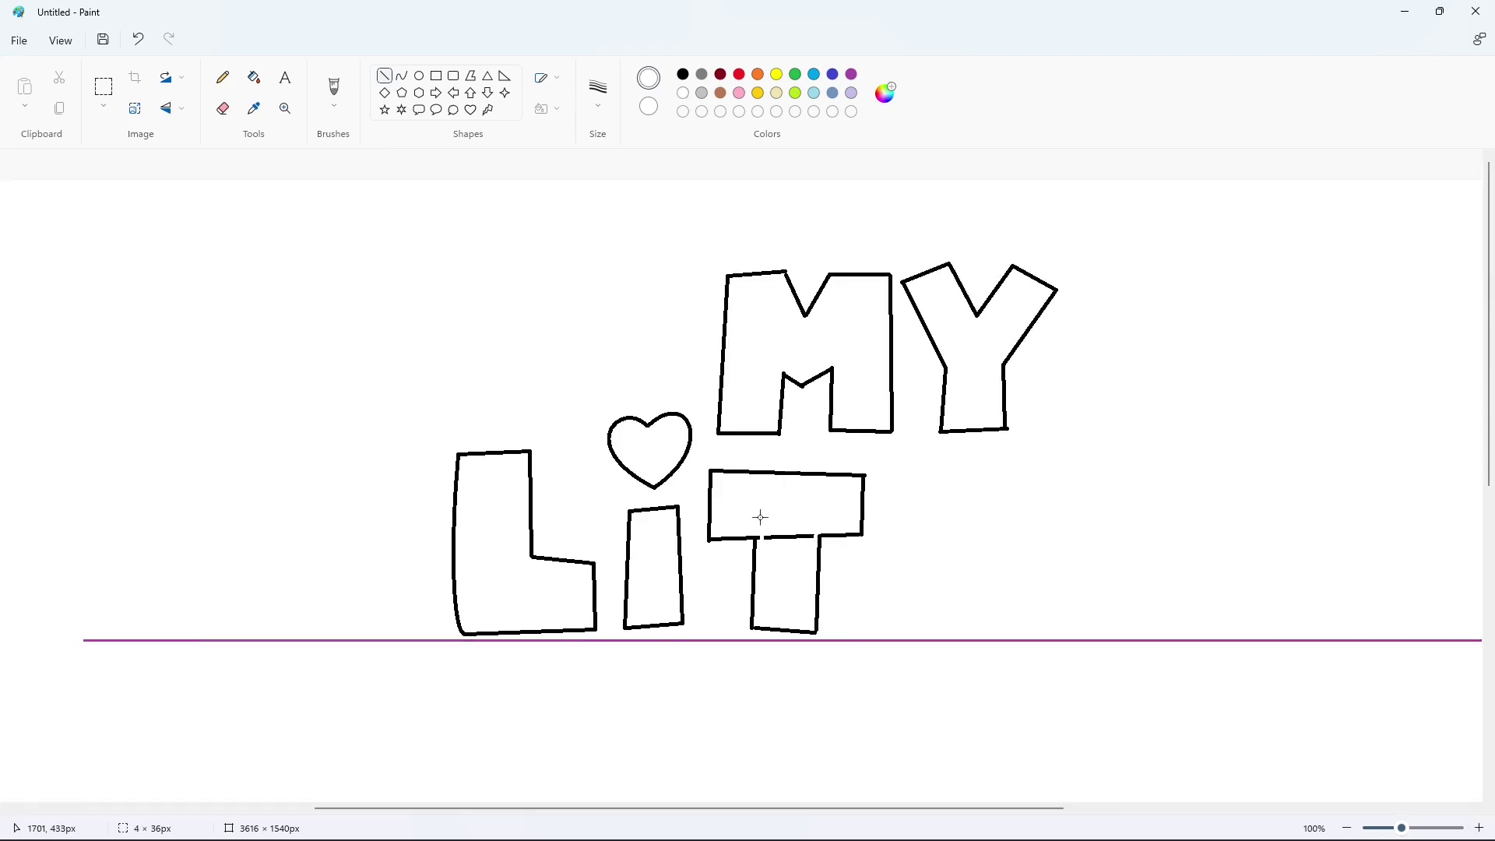
click(254, 77)
click(789, 536)
- Copy the letter T, paste it and turn on transparent selection
click(1346, 828)
click(104, 86)
drag(756, 319, 663, 409)
key(ctrl+c)
key(ctrl+v)
click(103, 105)
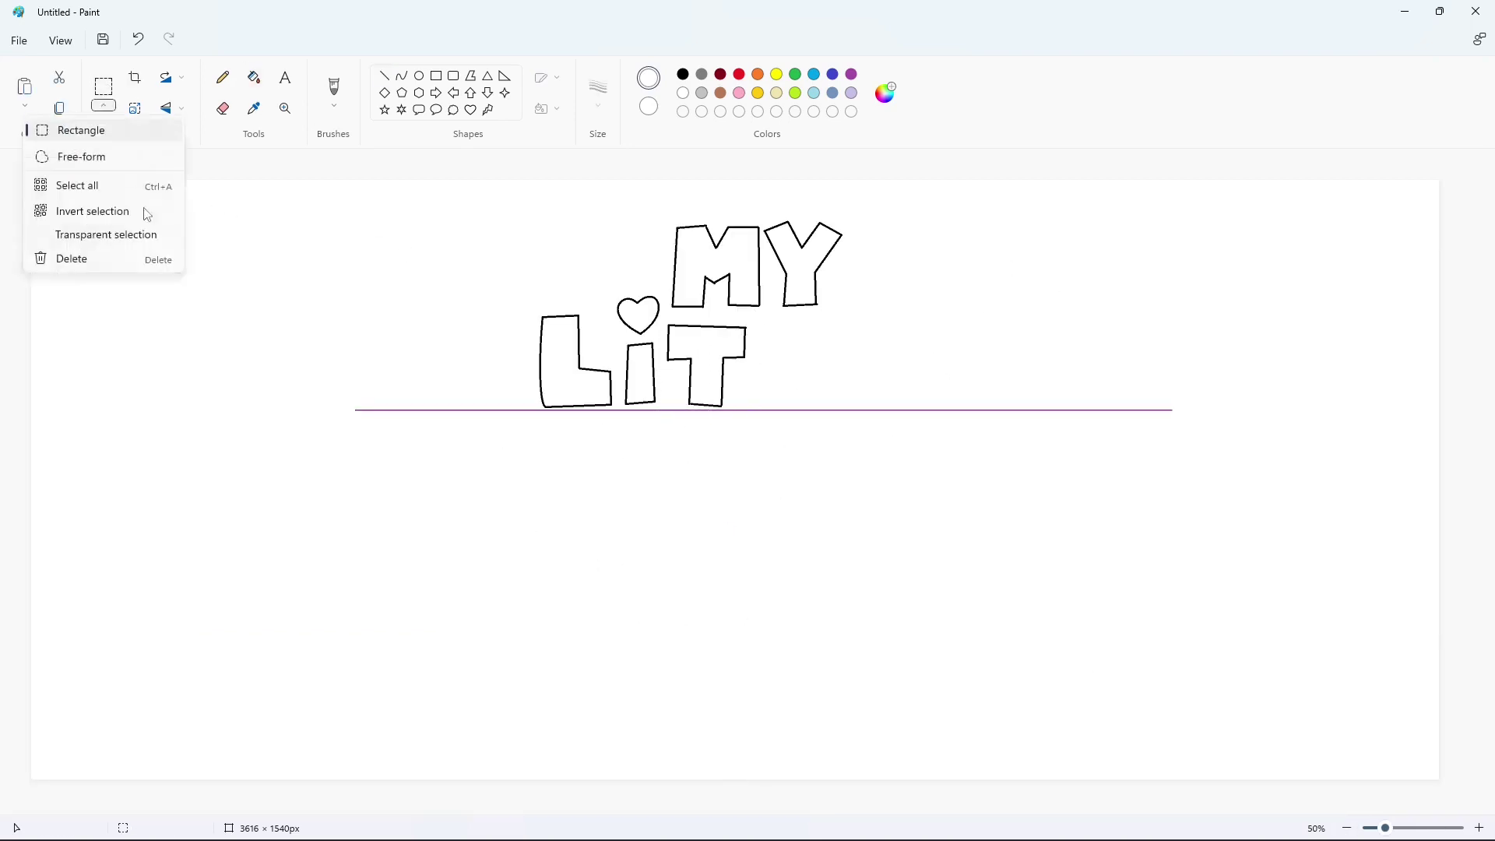
click(117, 233)
drag(86, 223, 803, 360)
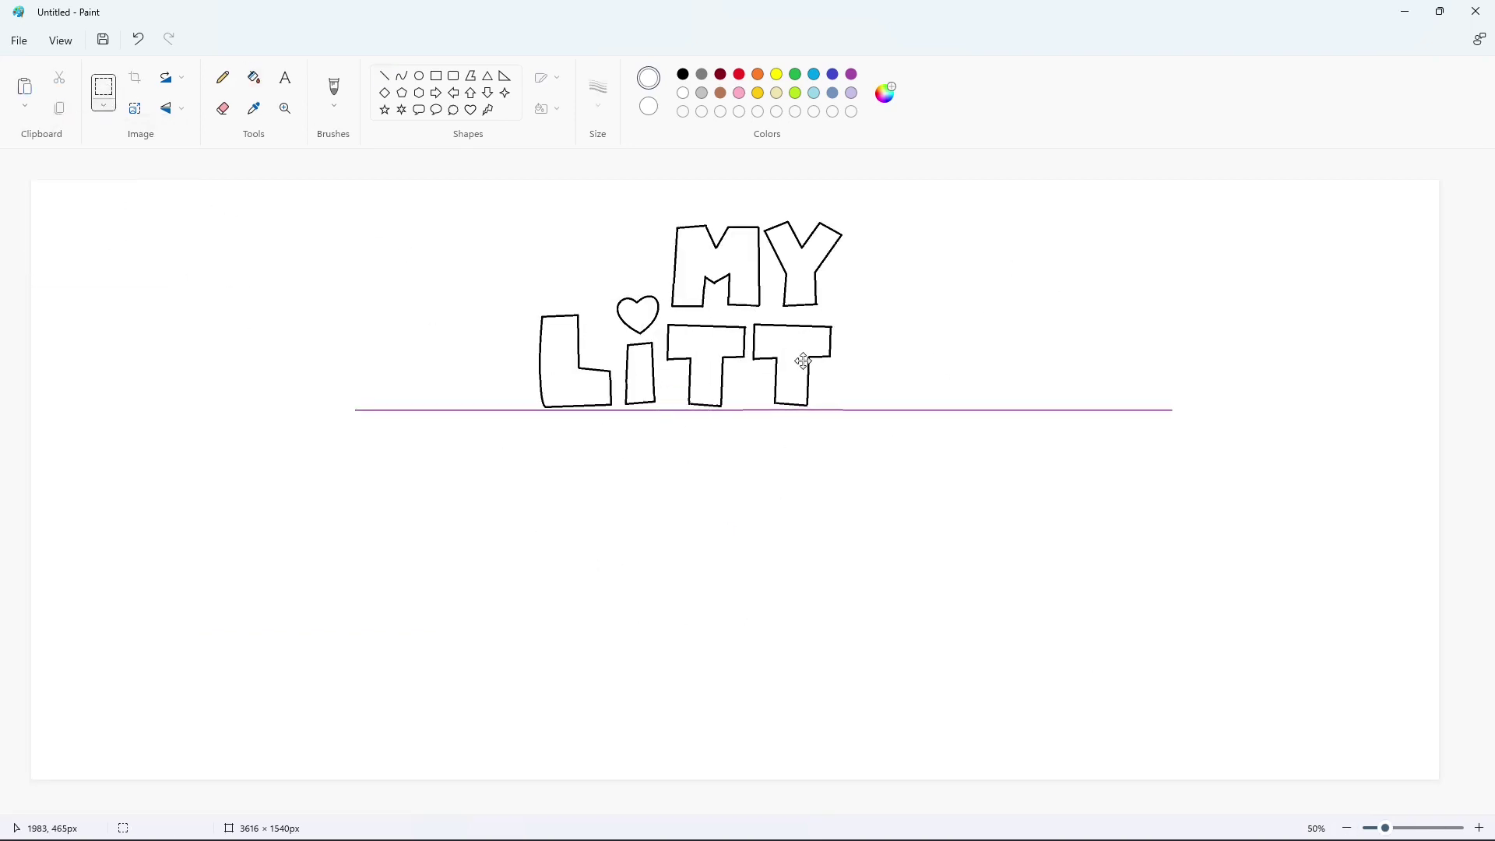
click(170, 108)
key(ctrl+z)
- Paste the copied T and place it directly right of the first T on the guideline
key(ctrl+v)
drag(91, 222, 812, 367)
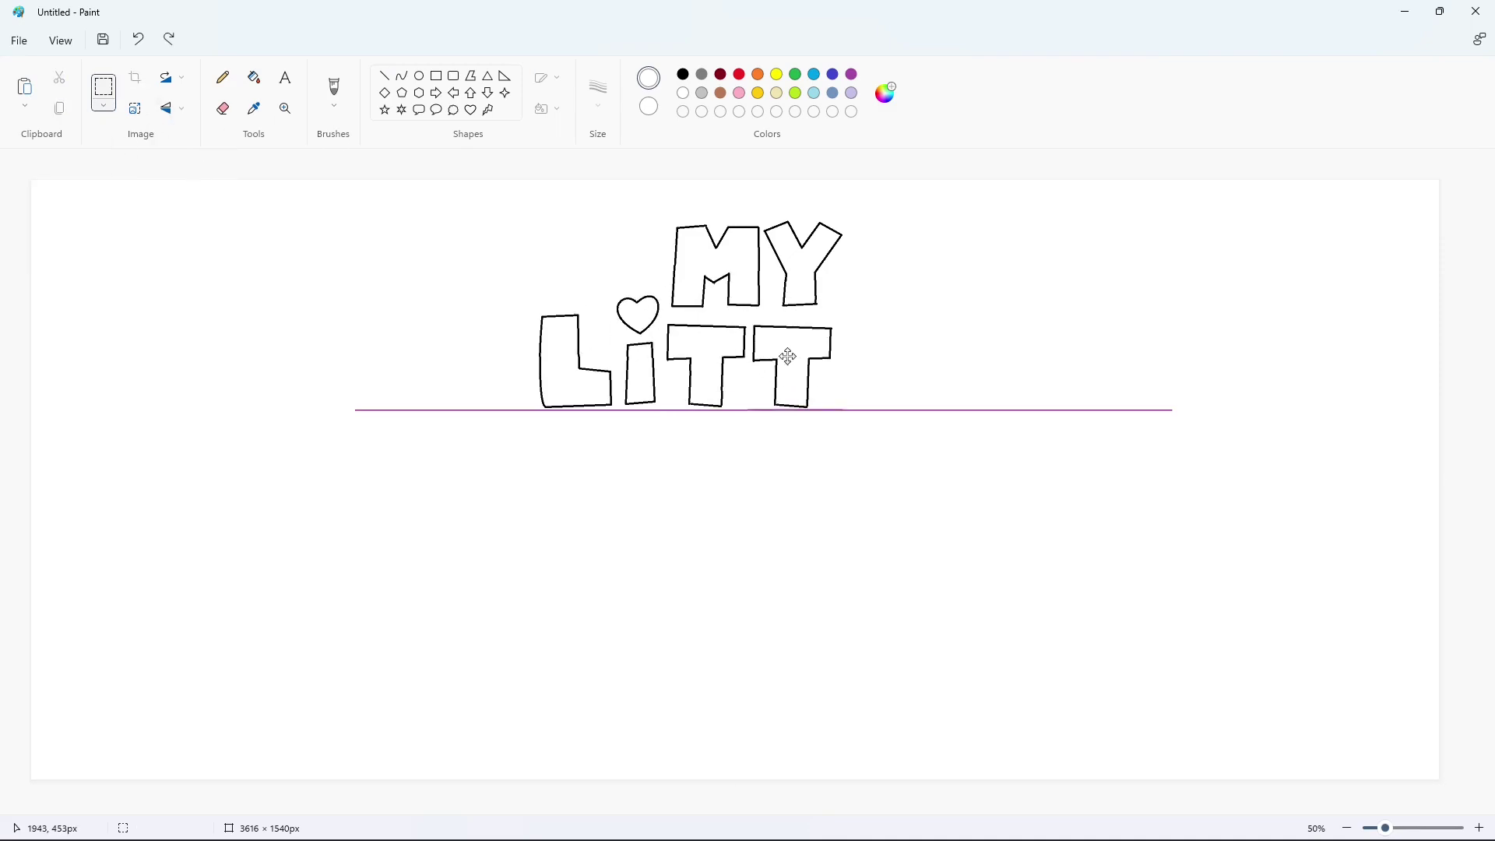
click(996, 370)
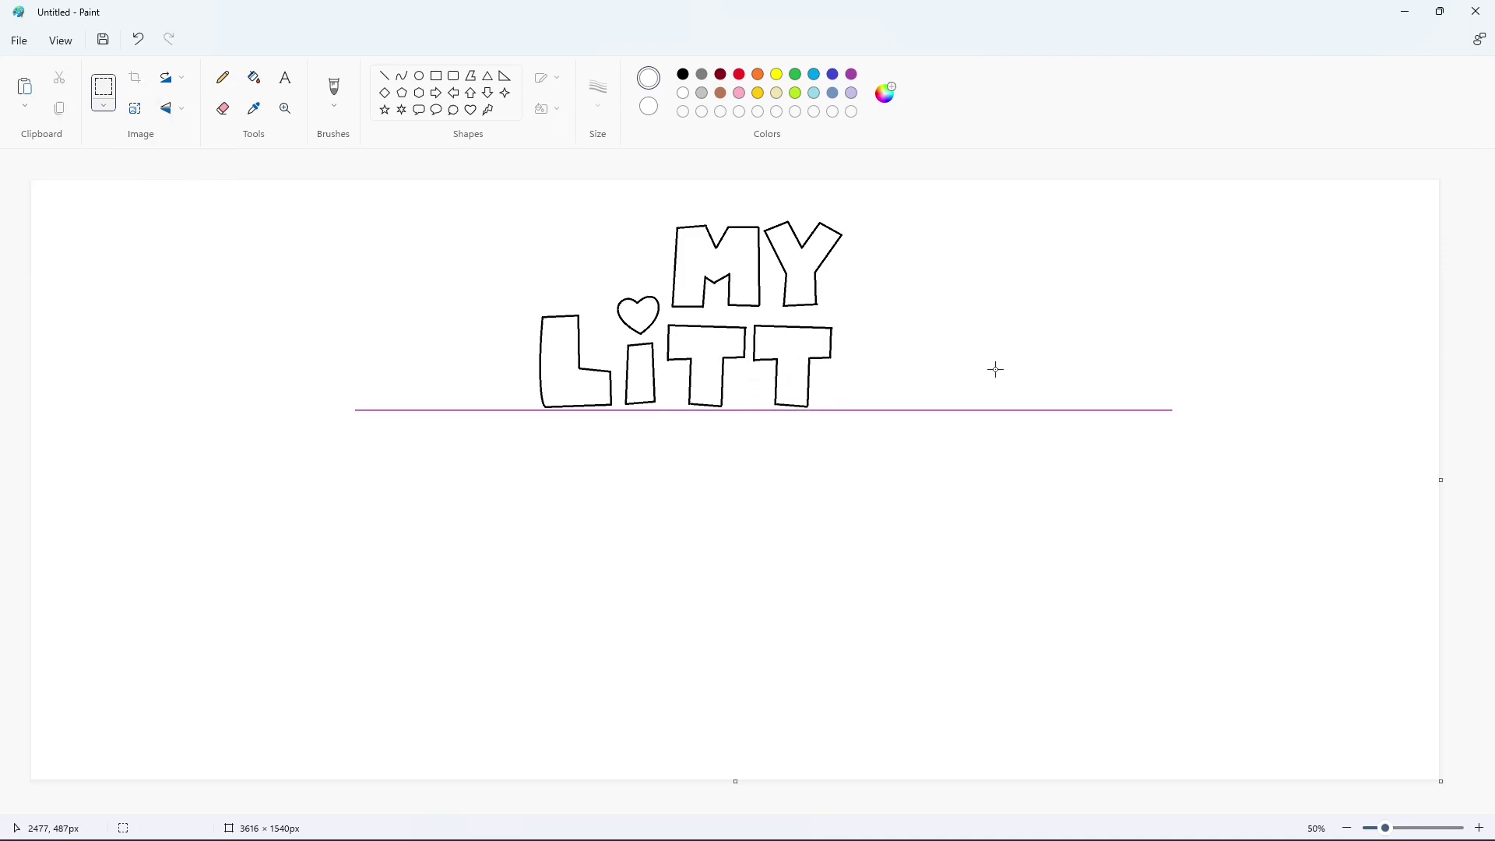
- Outline a second block letter L in black after the two Ts, with a curved left side
click(401, 75)
click(684, 74)
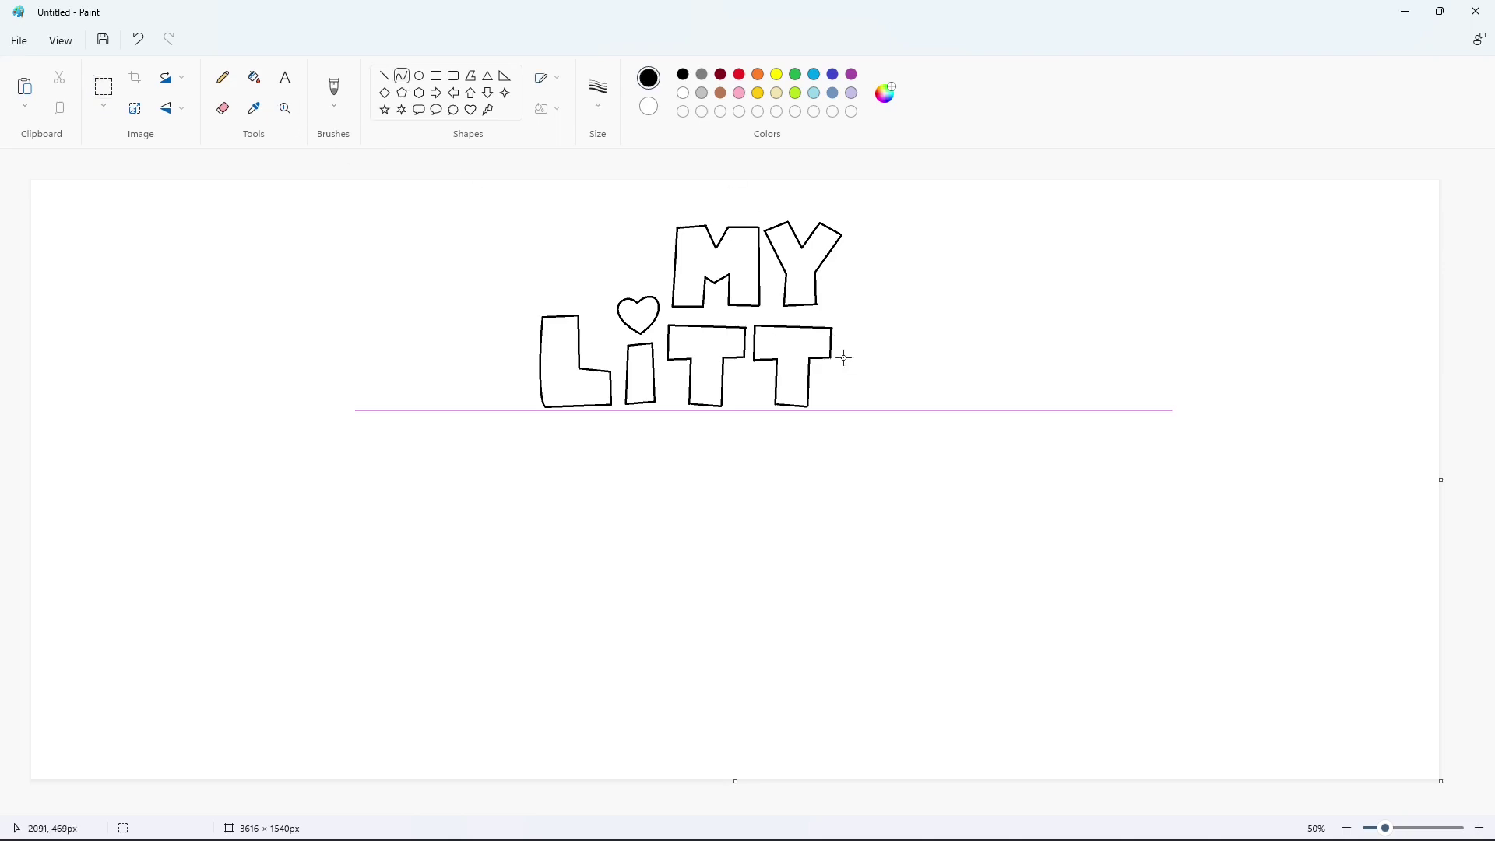
drag(841, 319, 839, 408)
drag(841, 351, 835, 374)
mouse_move(840, 320)
mouse_down()
mouse_move(875, 319)
mouse_move(872, 377)
mouse_move(908, 380)
mouse_move(908, 406)
mouse_up()
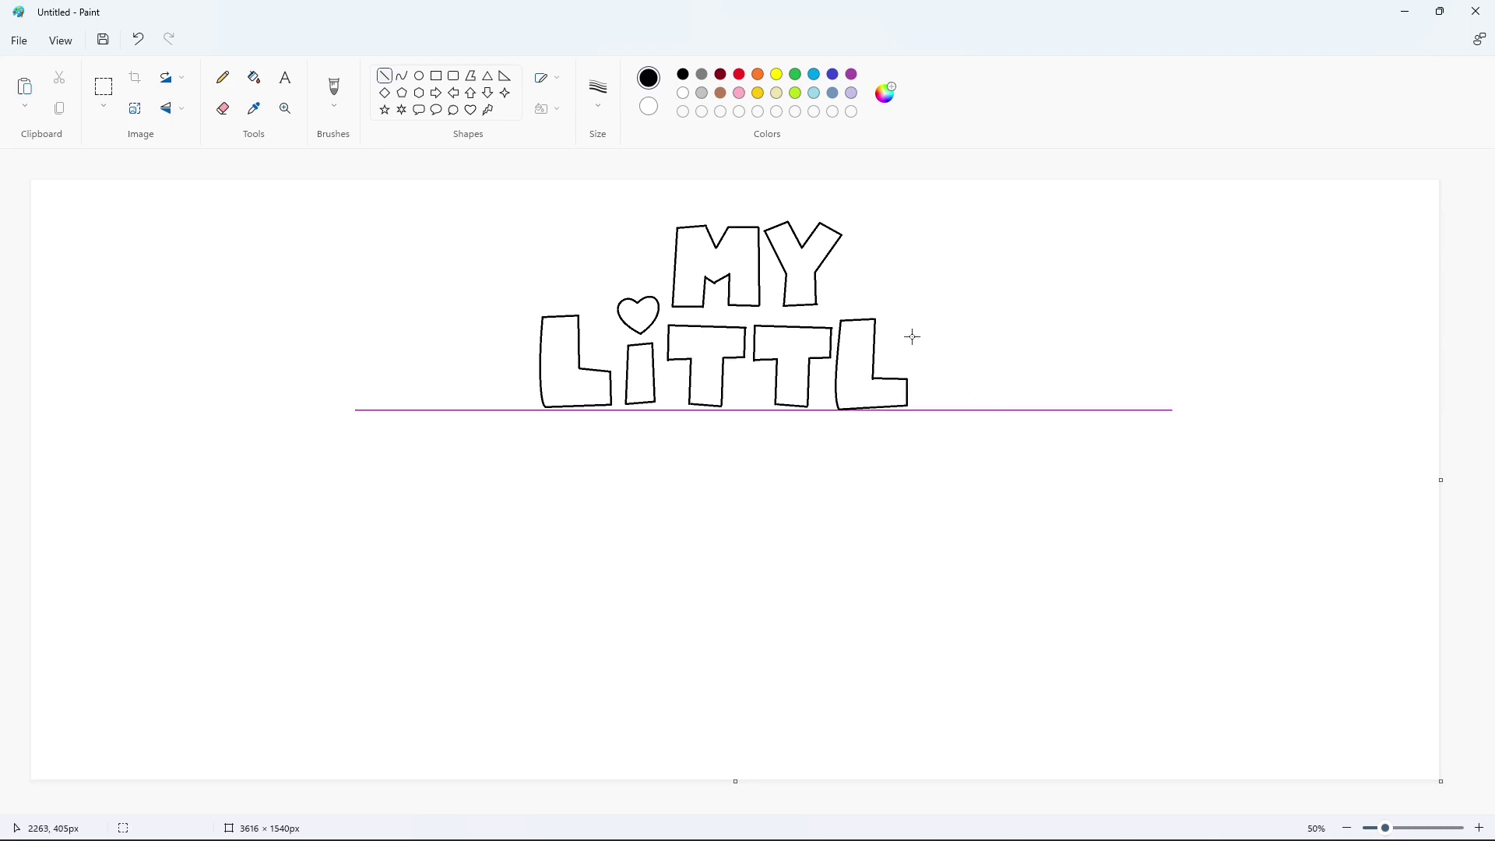
- Outline a block letter E with straight lines to complete the word LITTLE
mouse_move(916, 325)
mouse_down()
mouse_move(917, 405)
mouse_move(971, 320)
mouse_up()
drag(944, 396, 944, 327)
drag(966, 354, 966, 355)
click(966, 377)
- Separate the surplus construction lines inside the E from its outline with short white lines
click(1479, 828)
click(685, 95)
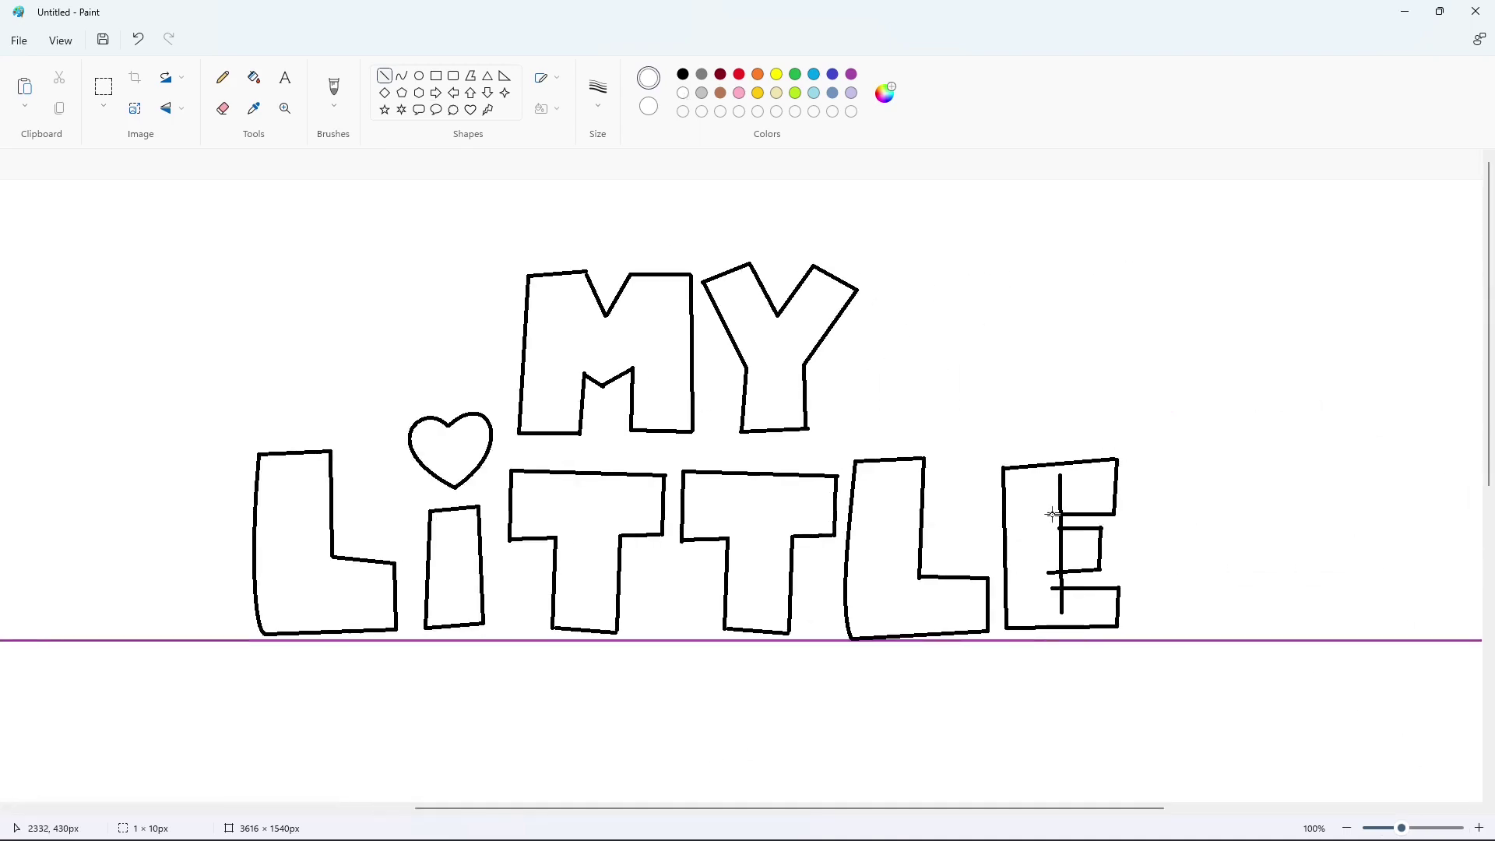
drag(1056, 525, 1056, 531)
drag(1056, 585, 1068, 598)
click(1155, 569)
- Fill the leftover line segments inside the E with white
click(253, 77)
click(1062, 488)
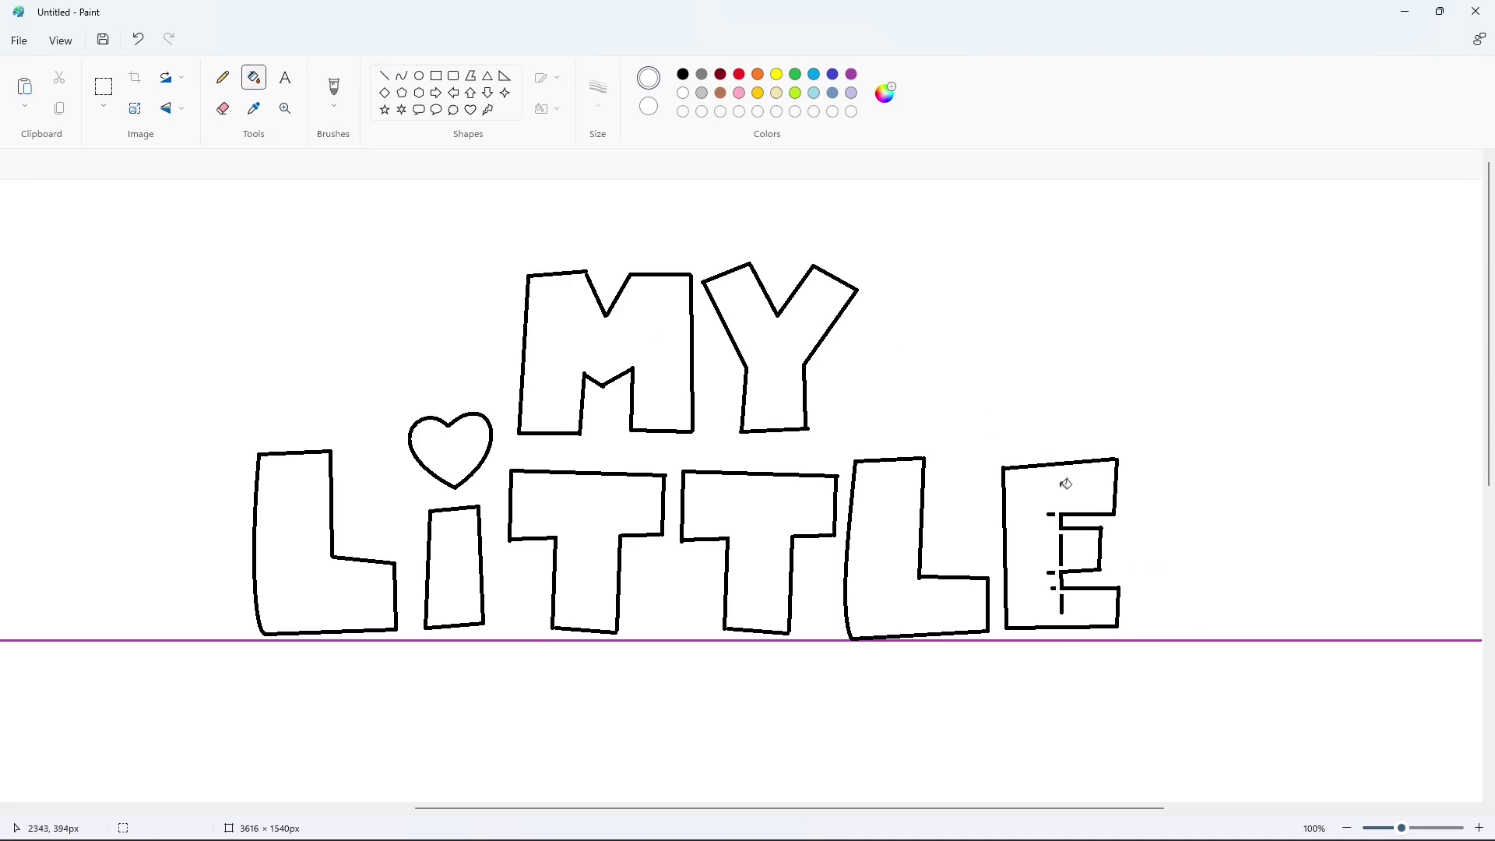
click(1061, 539)
click(1052, 514)
click(1053, 572)
click(1054, 588)
click(1061, 604)
- Outline a large black letter P below LITTLE, with a straight stem, a round bowl and a curled upper-left end
click(1347, 828)
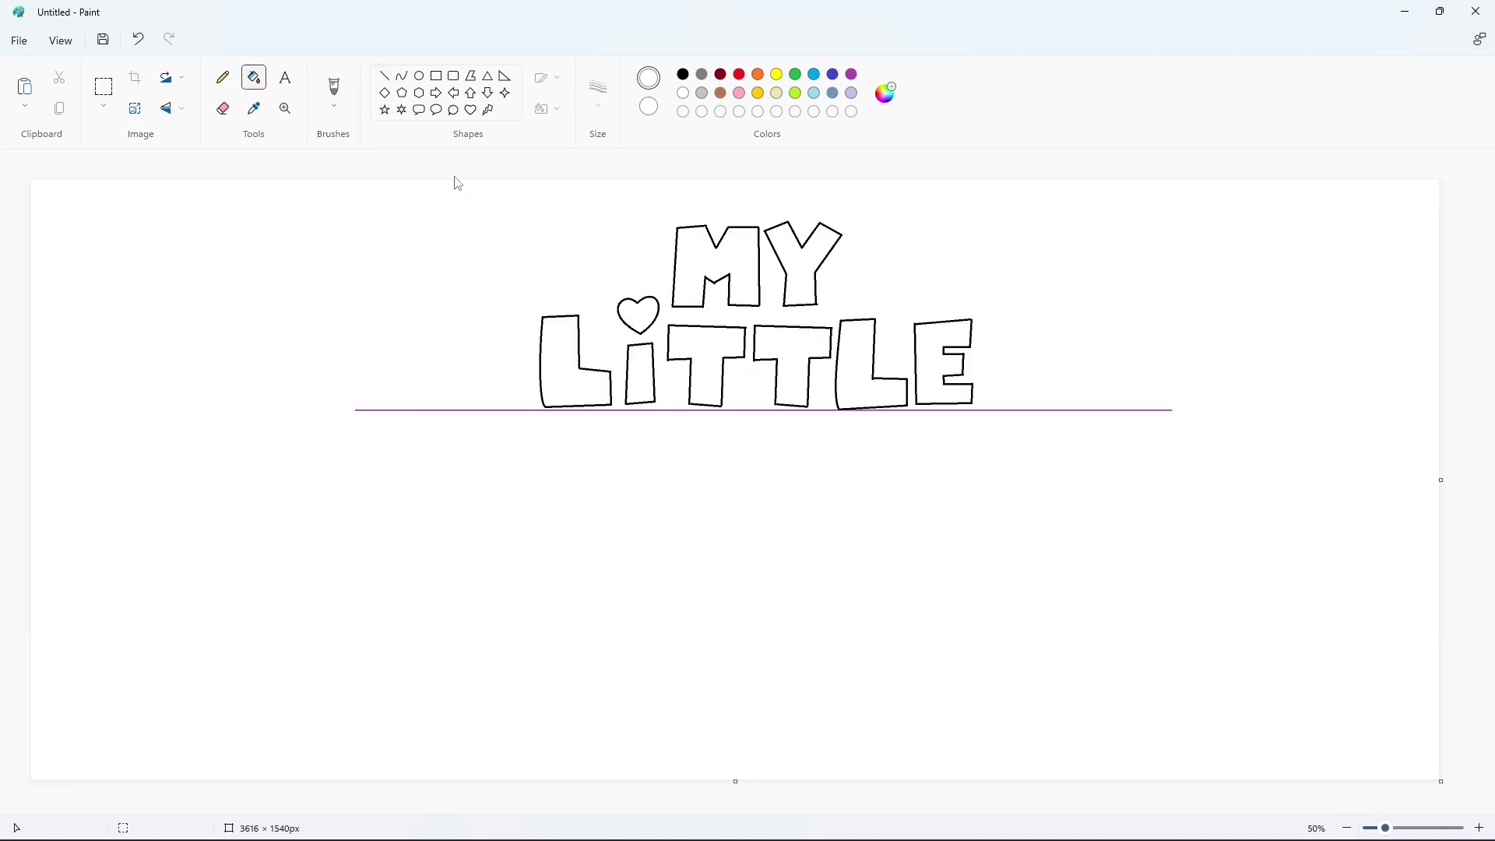
click(684, 76)
click(385, 75)
drag(448, 458, 453, 594)
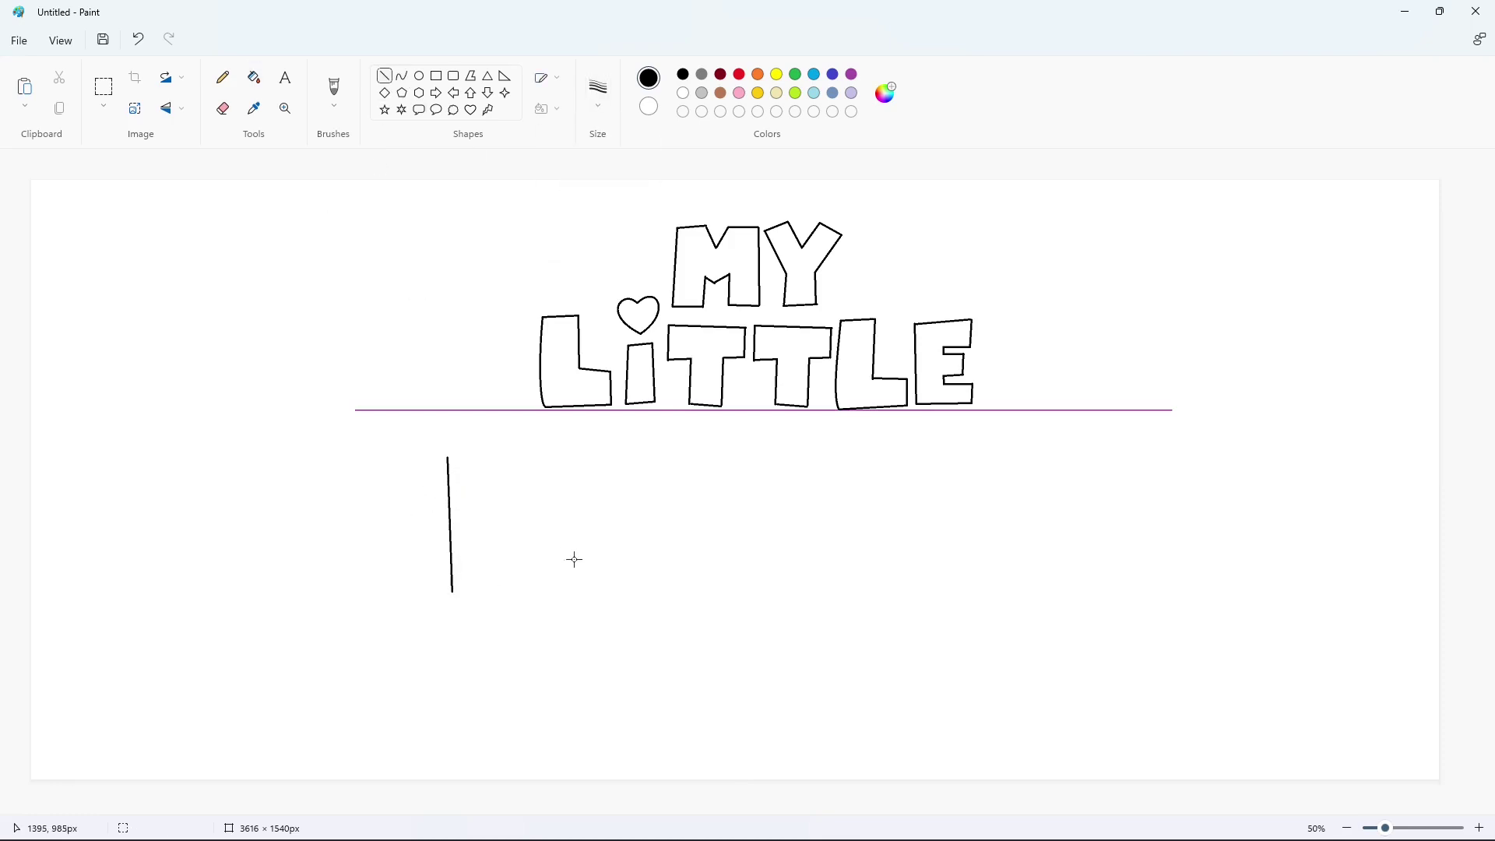
click(402, 76)
mouse_move(447, 458)
mouse_down()
mouse_move(436, 479)
mouse_move(467, 416)
mouse_move(408, 467)
mouse_move(424, 407)
mouse_move(507, 544)
mouse_move(564, 406)
mouse_move(631, 528)
mouse_move(705, 524)
mouse_up()
click(433, 467)
click(384, 76)
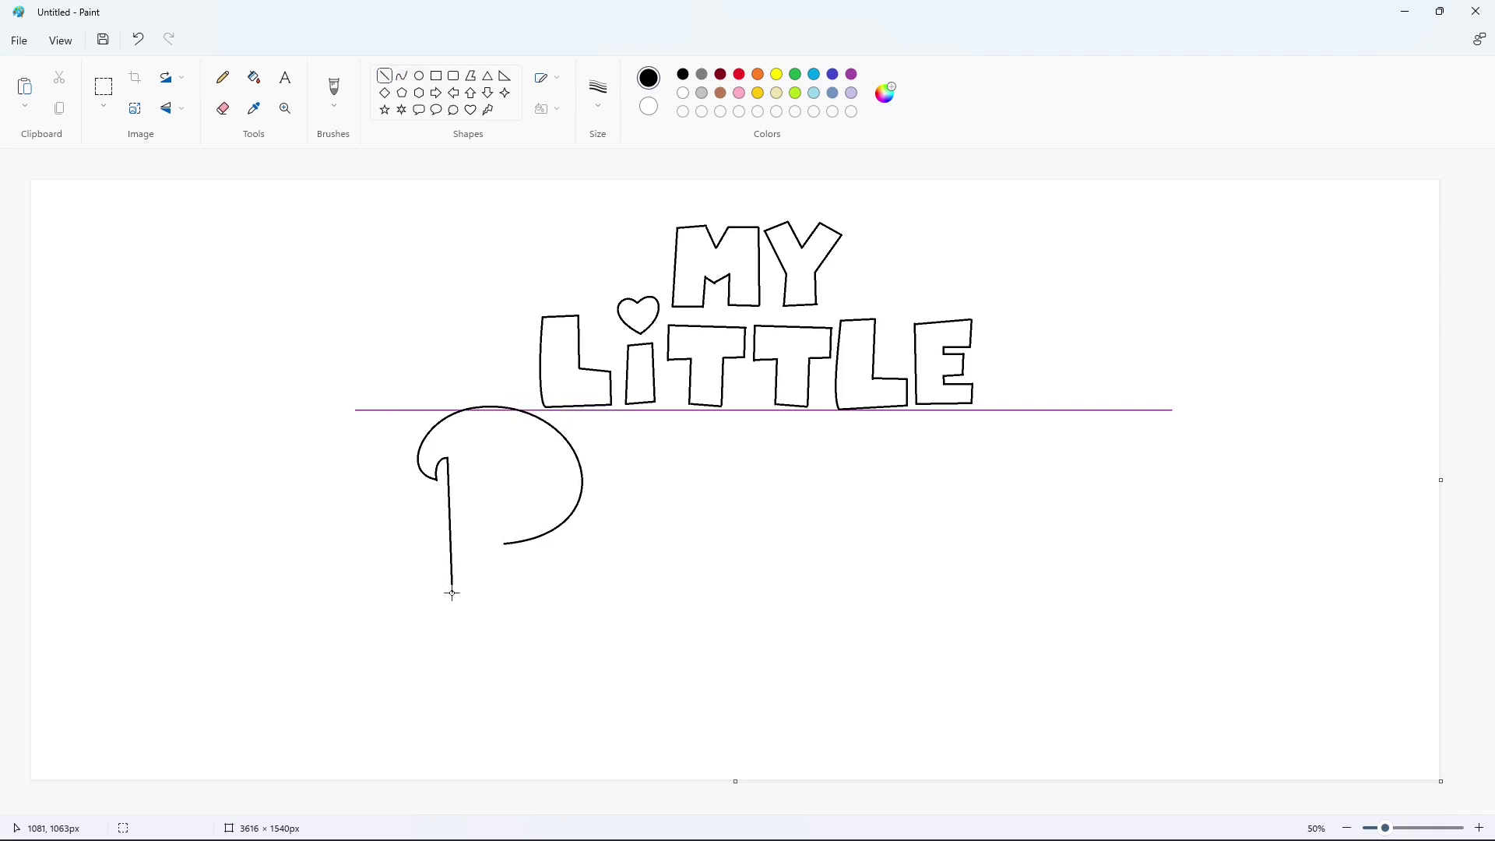
mouse_move(453, 593)
mouse_down()
mouse_move(508, 589)
mouse_move(504, 543)
mouse_up()
key(ctrl+z)
- Draw the D-shaped opening inside the P with a curve
click(402, 76)
drag(500, 472, 535, 484)
click(646, 501)
- Draw a circle beside the P as the letter O
click(419, 76)
drag(596, 430, 724, 557)
drag(665, 514, 668, 455)
click(735, 513)
- Draw a small heart with curves inside the upper part of the O
click(403, 77)
mouse_move(662, 469)
mouse_down()
mouse_move(636, 468)
mouse_move(690, 445)
mouse_move(739, 569)
mouse_up()
click(649, 438)
click(746, 478)
click(805, 476)
- Outline a large letter N beside the O with straight lines and a curved end at its lower-right corner
click(384, 76)
mouse_move(740, 428)
mouse_down()
mouse_move(785, 428)
mouse_move(827, 507)
mouse_move(827, 426)
mouse_move(878, 426)
mouse_move(880, 598)
mouse_move(833, 597)
mouse_move(859, 604)
mouse_move(788, 527)
mouse_move(788, 591)
mouse_move(737, 568)
mouse_up()
click(402, 76)
click(935, 608)
click(384, 76)
click(938, 584)
click(928, 577)
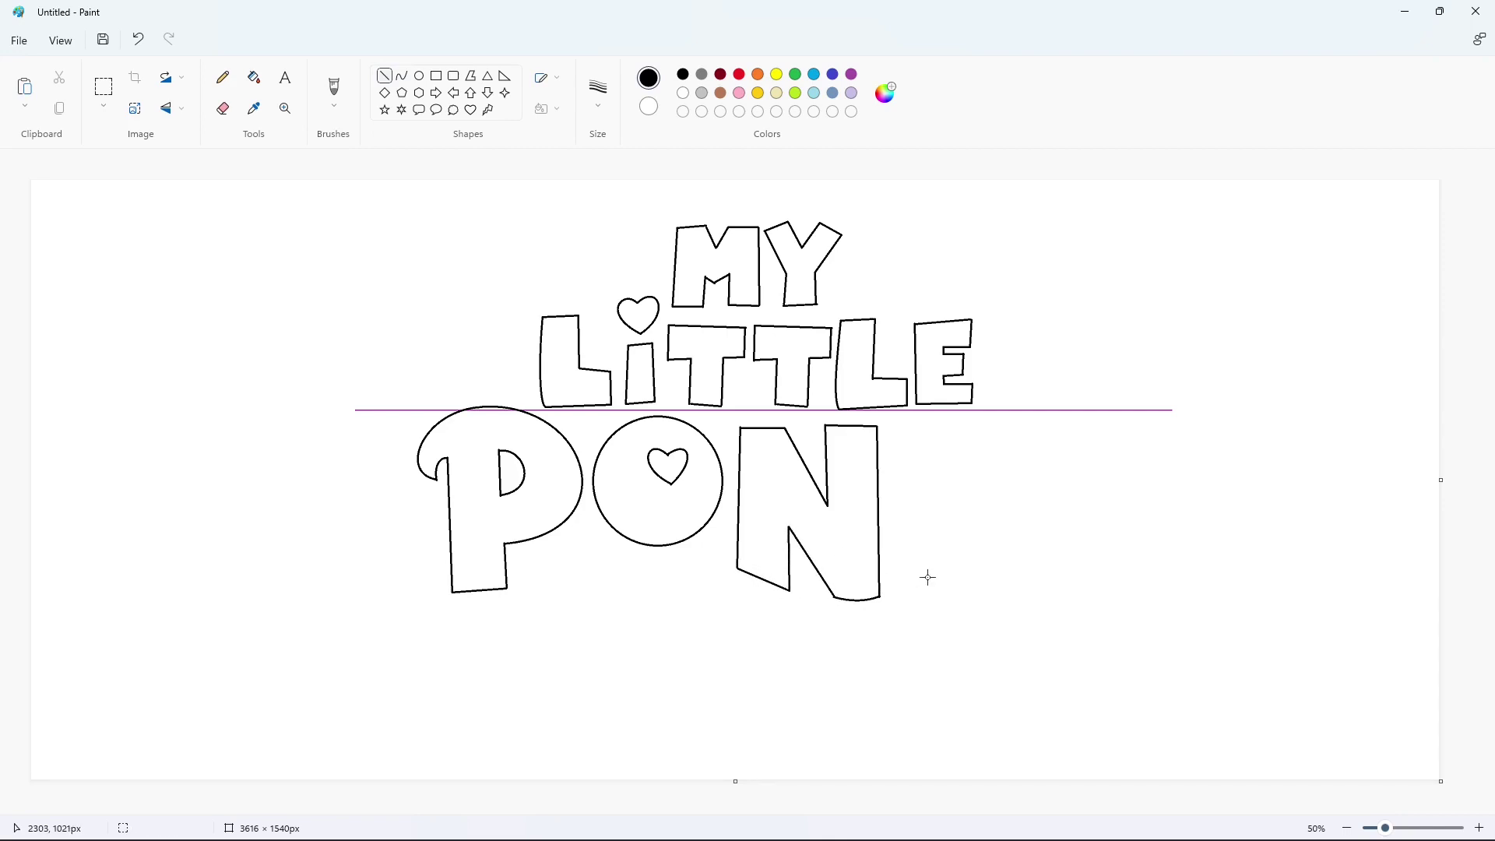
- Start the letter Y after the N with its two upper edges and the curved left side
drag(942, 422, 968, 567)
click(401, 76)
mouse_move(921, 523)
mouse_down()
mouse_move(895, 531)
mouse_move(935, 588)
mouse_up()
click(384, 75)
drag(991, 424, 1039, 421)
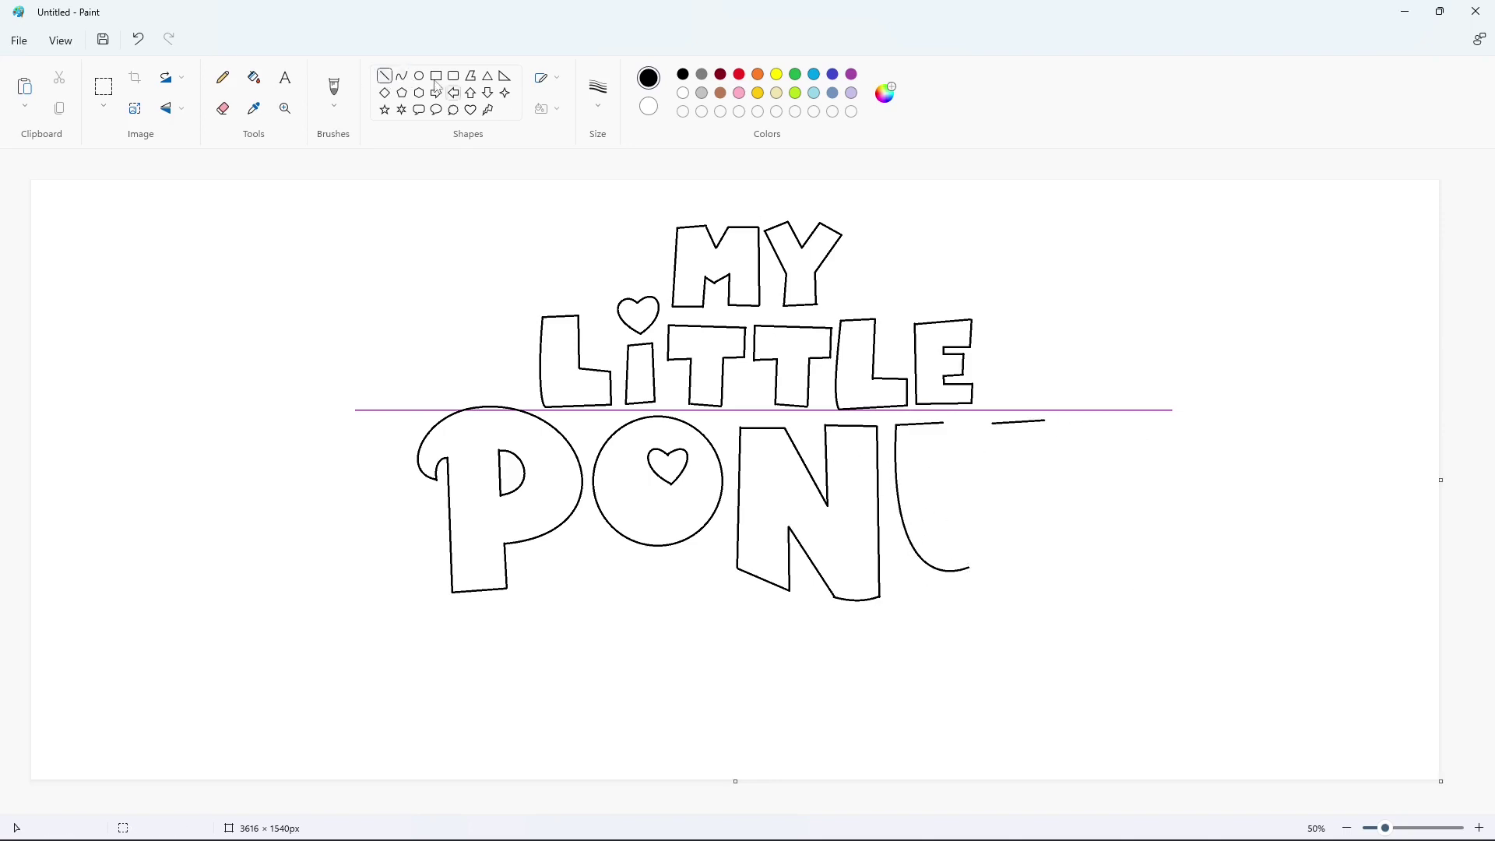
- Draw the U-shaped inner curve of the Y and the upper edge of its tail sweeping left under the N
click(402, 75)
mouse_move(944, 423)
mouse_down()
mouse_move(993, 423)
mouse_move(998, 531)
mouse_move(779, 585)
mouse_move(713, 579)
mouse_up()
mouse_move(911, 597)
mouse_down()
mouse_move(934, 624)
mouse_move(827, 646)
mouse_up()
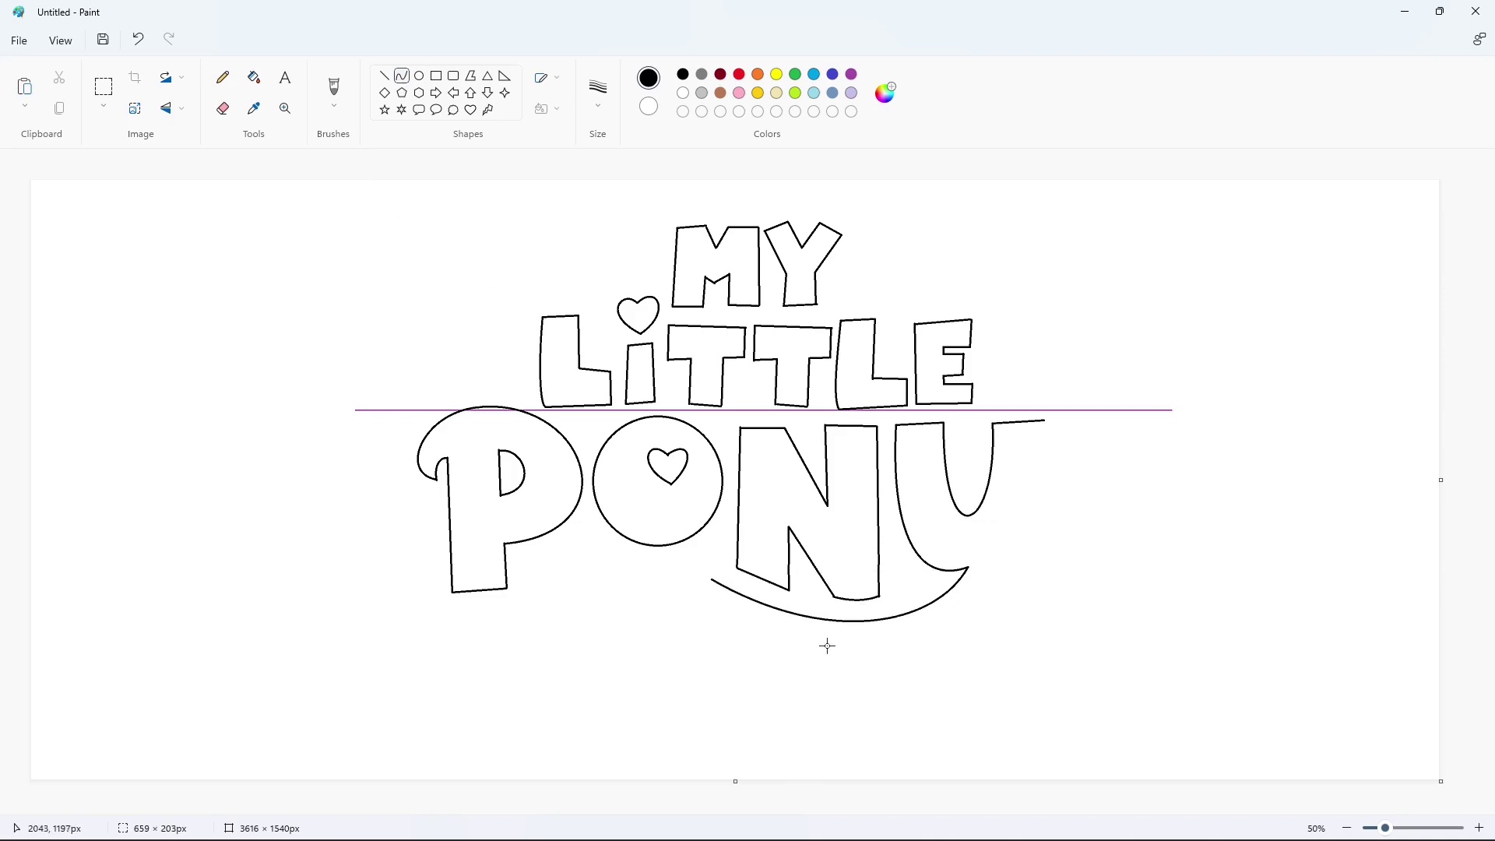
click(697, 592)
drag(712, 580, 528, 623)
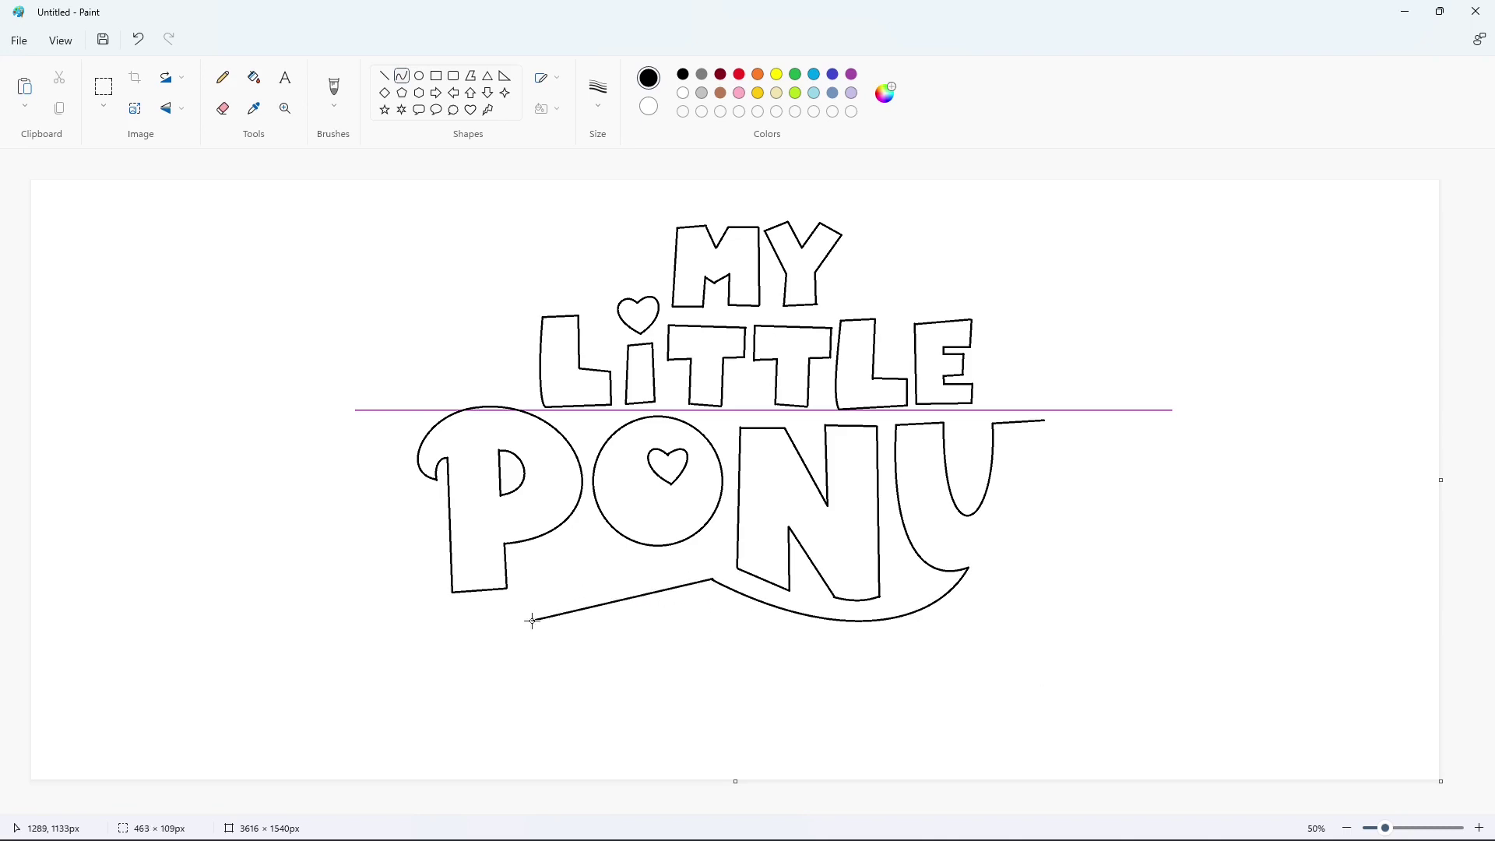
mouse_move(635, 596)
mouse_down()
mouse_move(652, 545)
mouse_move(546, 540)
mouse_up()
click(973, 548)
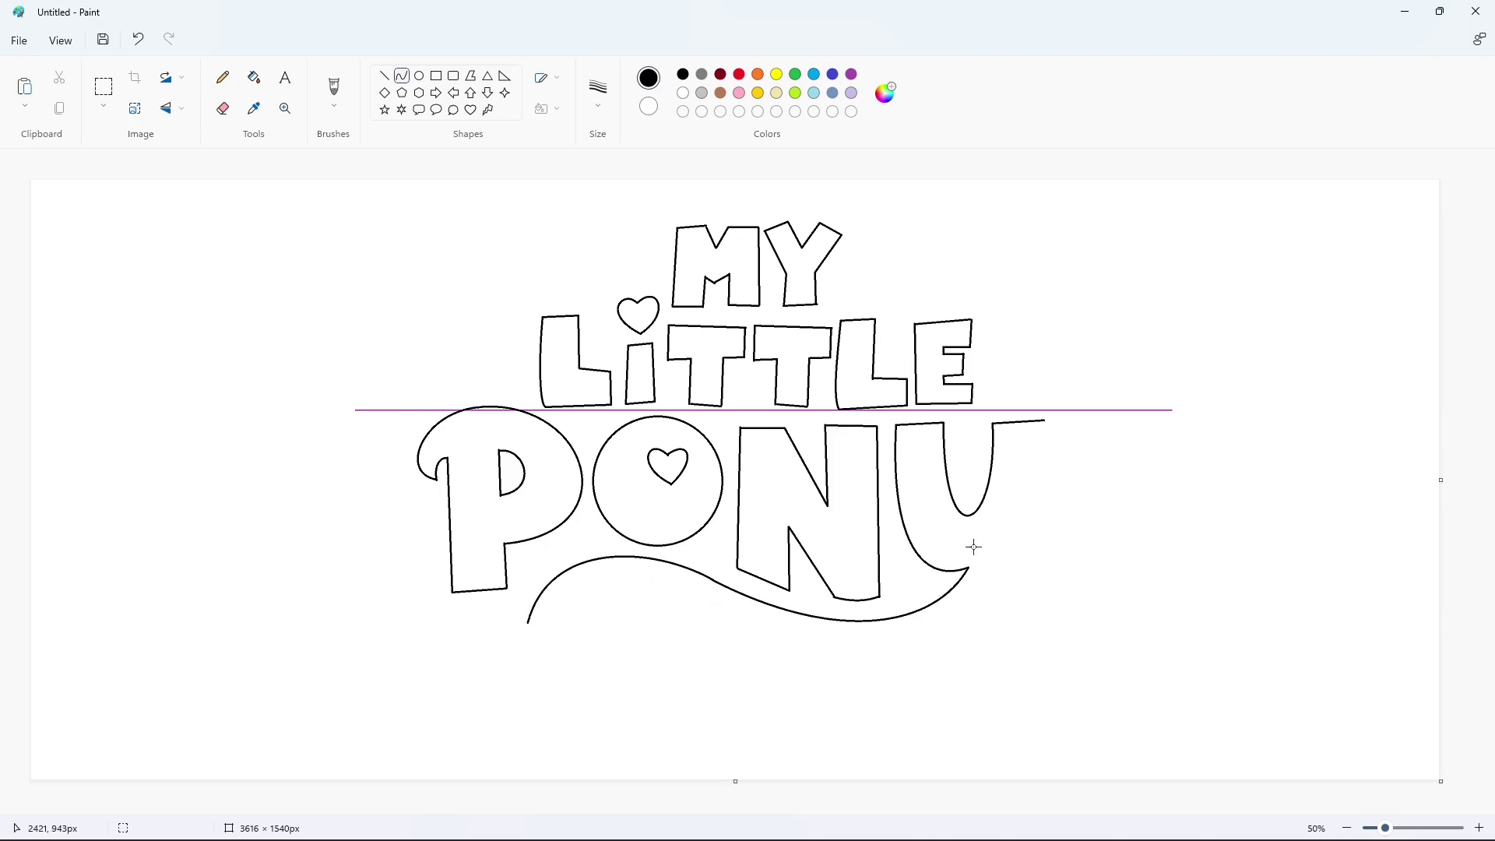
key(ctrl+z)
- Extend the upper edge of the Y's tail with an arched curve below the O, ending downward beside the P's stem
drag(711, 580, 528, 642)
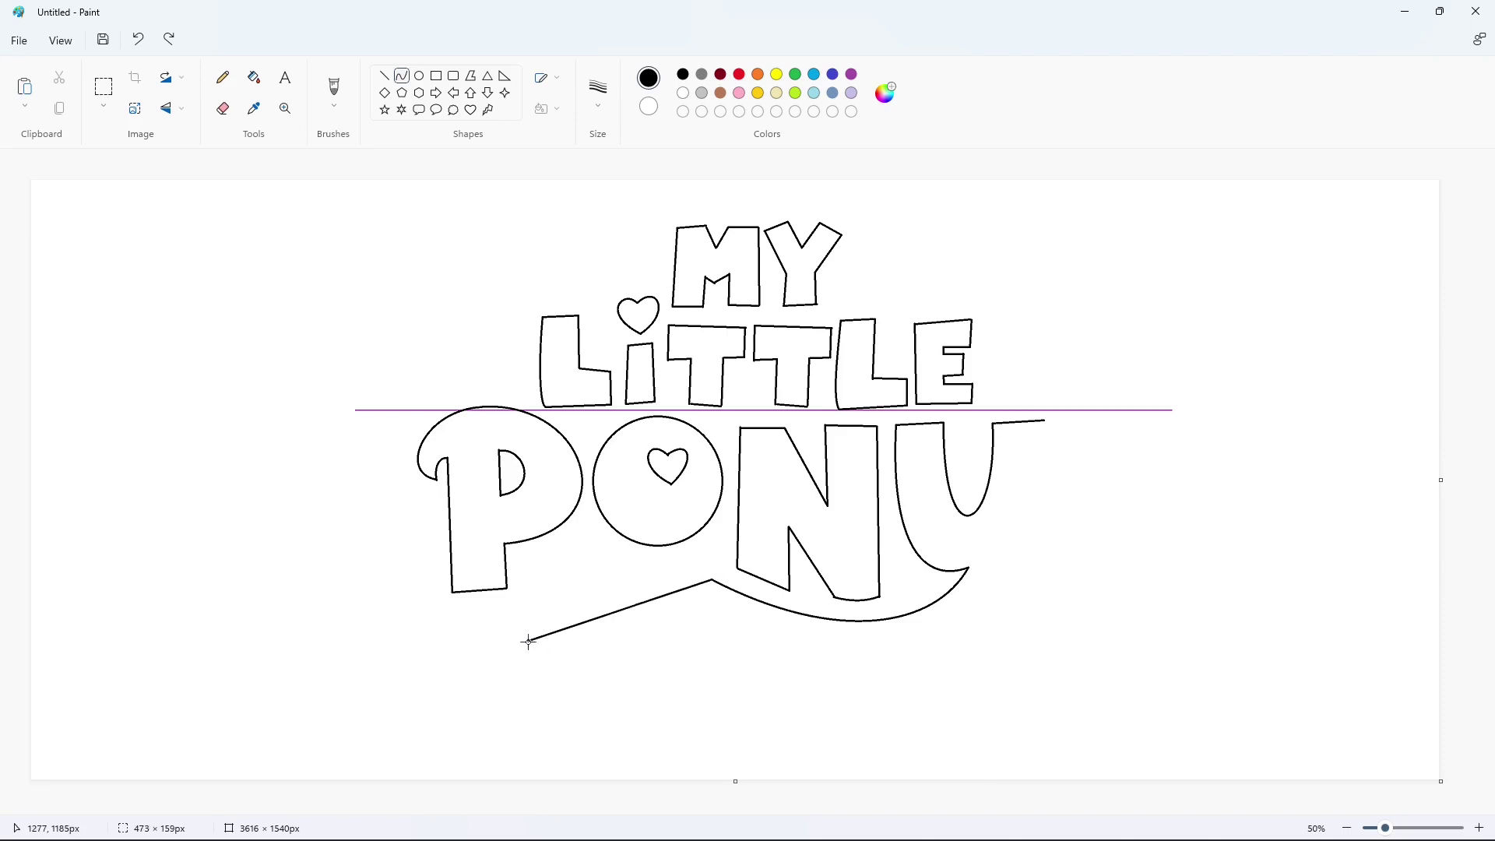
mouse_move(621, 612)
mouse_down()
mouse_move(624, 538)
mouse_move(526, 564)
mouse_up()
click(935, 662)
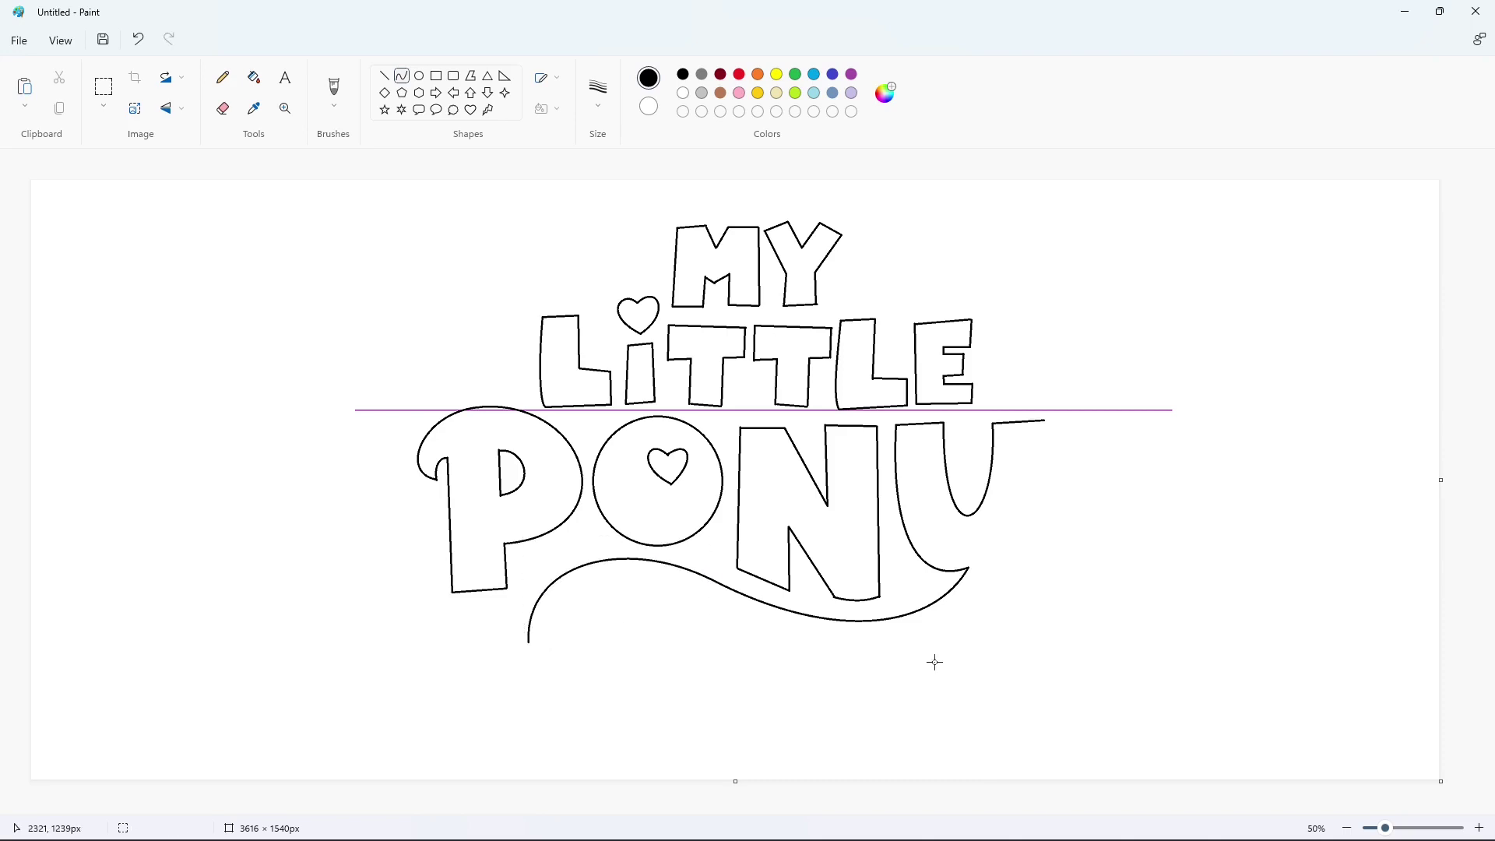
mouse_move(528, 642)
mouse_down()
mouse_move(658, 629)
mouse_move(539, 770)
mouse_up()
drag(693, 740, 750, 733)
key(z)
click(402, 75)
key(ctrl+z)
- Continue the outer edge of the Y's tail around the bottom and back up into a spiral
mouse_move(528, 642)
mouse_down()
mouse_move(624, 704)
mouse_move(664, 709)
mouse_move(534, 691)
mouse_move(594, 748)
mouse_up()
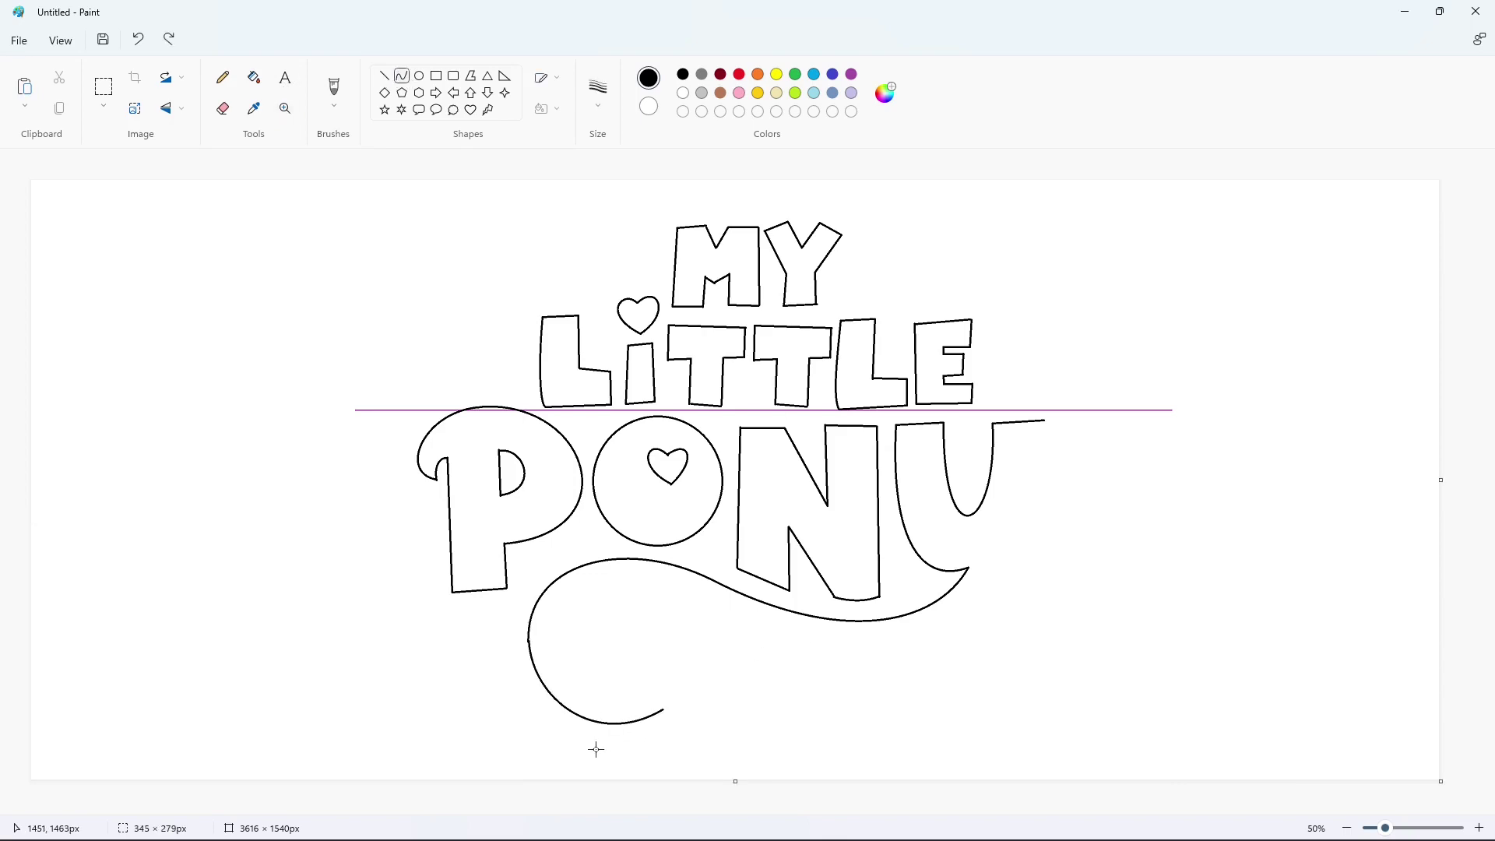
drag(662, 710, 656, 628)
mouse_move(664, 678)
mouse_down()
mouse_move(698, 628)
mouse_move(714, 682)
mouse_up()
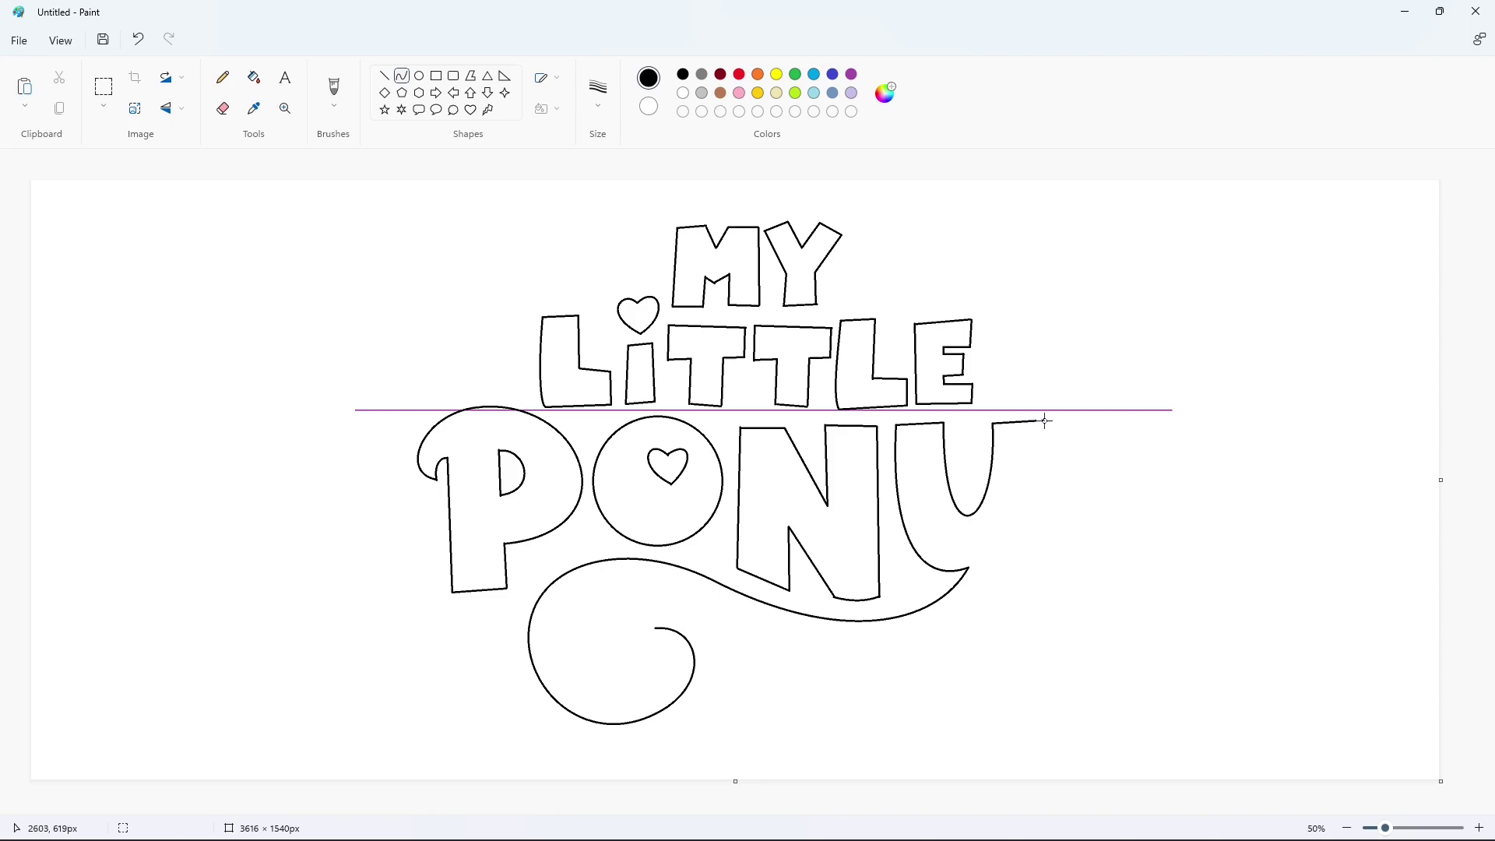
- Draw the curved right side of the Y and the lower edge of its tail, running left toward the spiral
drag(1045, 420, 952, 646)
drag(1011, 506, 1048, 564)
drag(1006, 627, 705, 610)
mouse_move(825, 629)
mouse_down()
mouse_move(878, 668)
mouse_move(799, 652)
mouse_up()
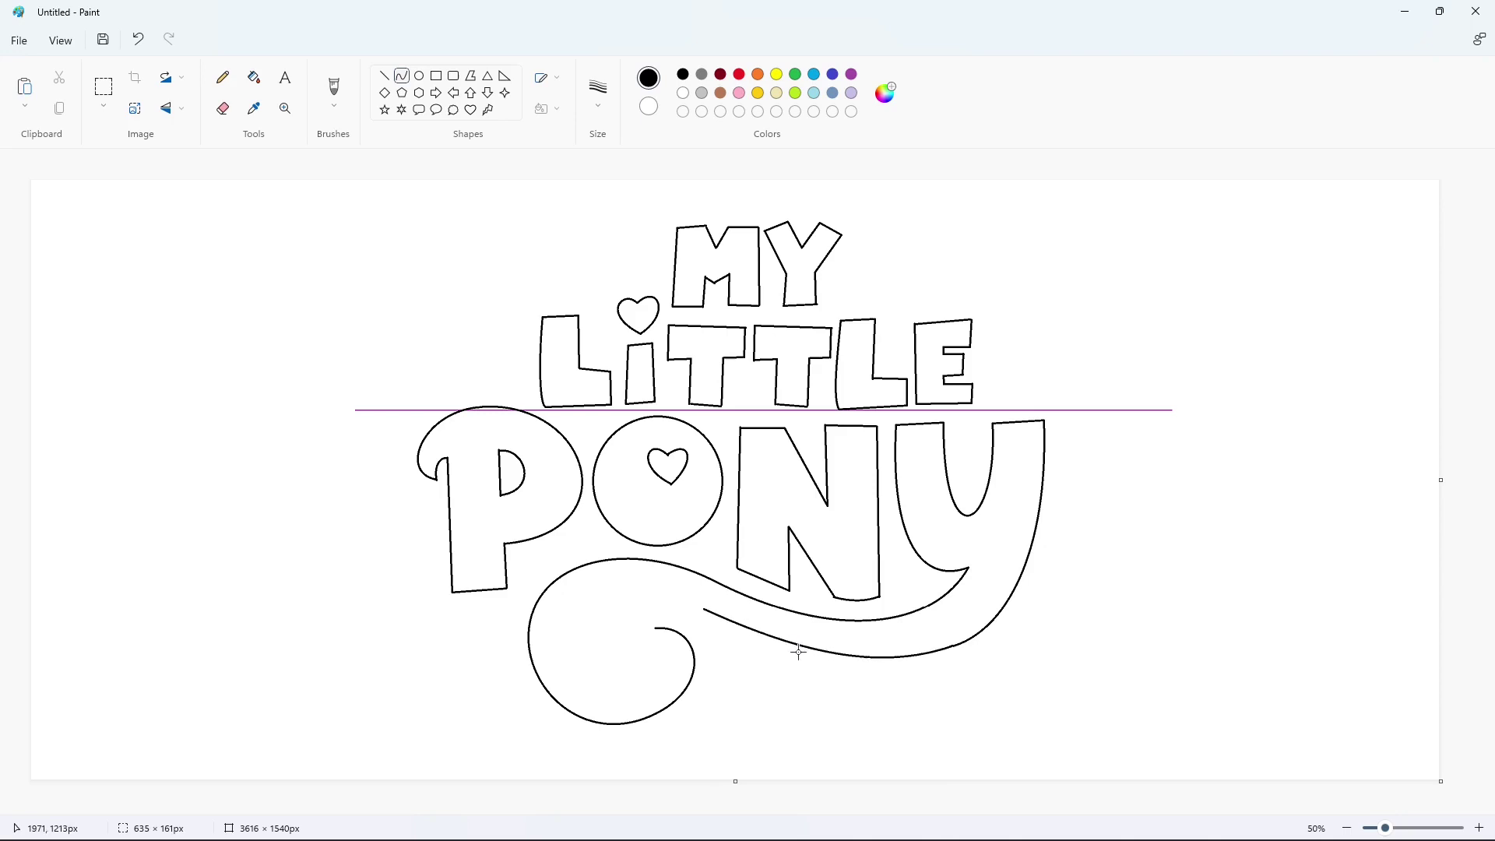
click(1157, 736)
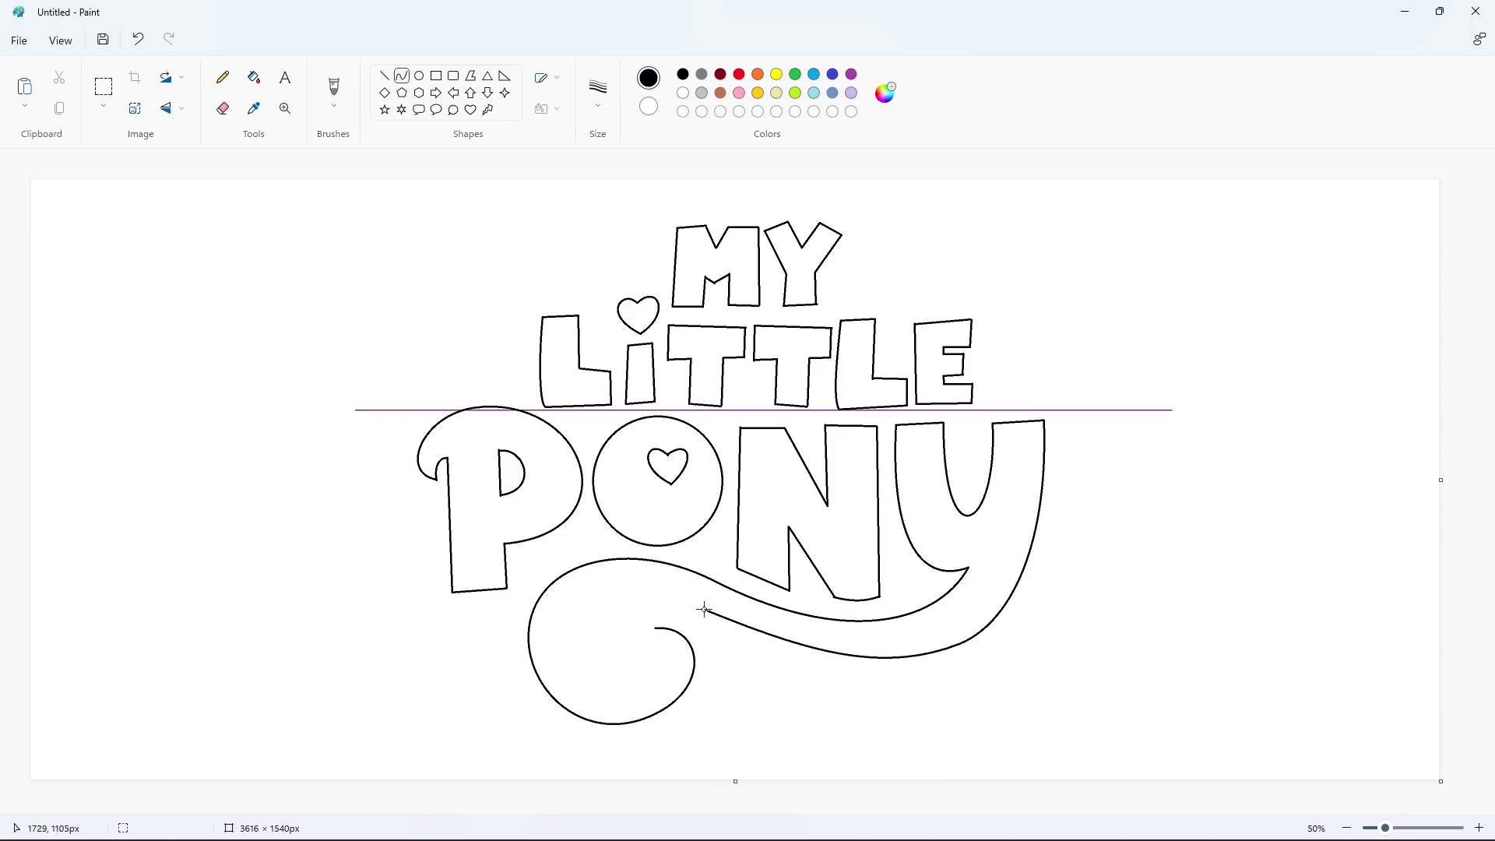
- Close the inner curl of the Y's tail with curves joining its lower edge to the spiral end
mouse_move(704, 609)
mouse_down()
mouse_move(627, 647)
mouse_move(662, 601)
mouse_up()
mouse_move(639, 616)
mouse_down()
mouse_move(620, 612)
mouse_move(656, 628)
mouse_up()
click(1031, 694)
drag(640, 639, 634, 682)
drag(654, 654, 686, 657)
click(1075, 710)
- Draw the upper-left part of an outer border around the M, the heart dot and the first L
mouse_move(714, 202)
mouse_down()
mouse_move(671, 205)
mouse_move(651, 232)
mouse_move(653, 214)
mouse_move(650, 272)
mouse_move(594, 300)
mouse_move(620, 265)
mouse_move(540, 293)
mouse_move(591, 292)
mouse_move(516, 374)
mouse_move(515, 311)
mouse_up()
click(384, 75)
click(714, 285)
click(401, 75)
click(384, 76)
click(401, 76)
click(711, 307)
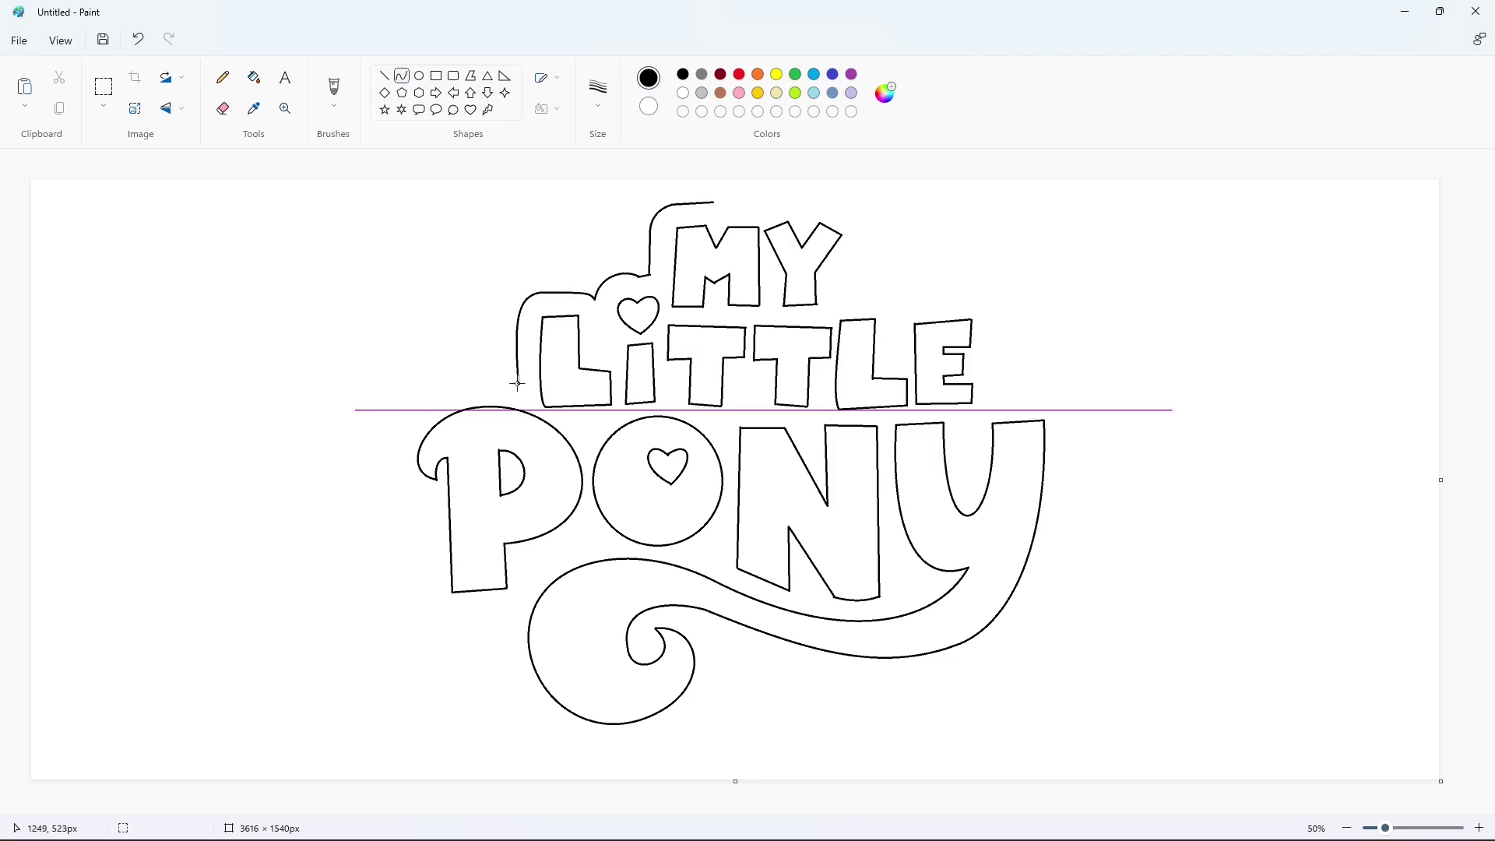
mouse_move(518, 383)
mouse_down()
mouse_move(424, 501)
mouse_move(407, 371)
mouse_up()
click(354, 466)
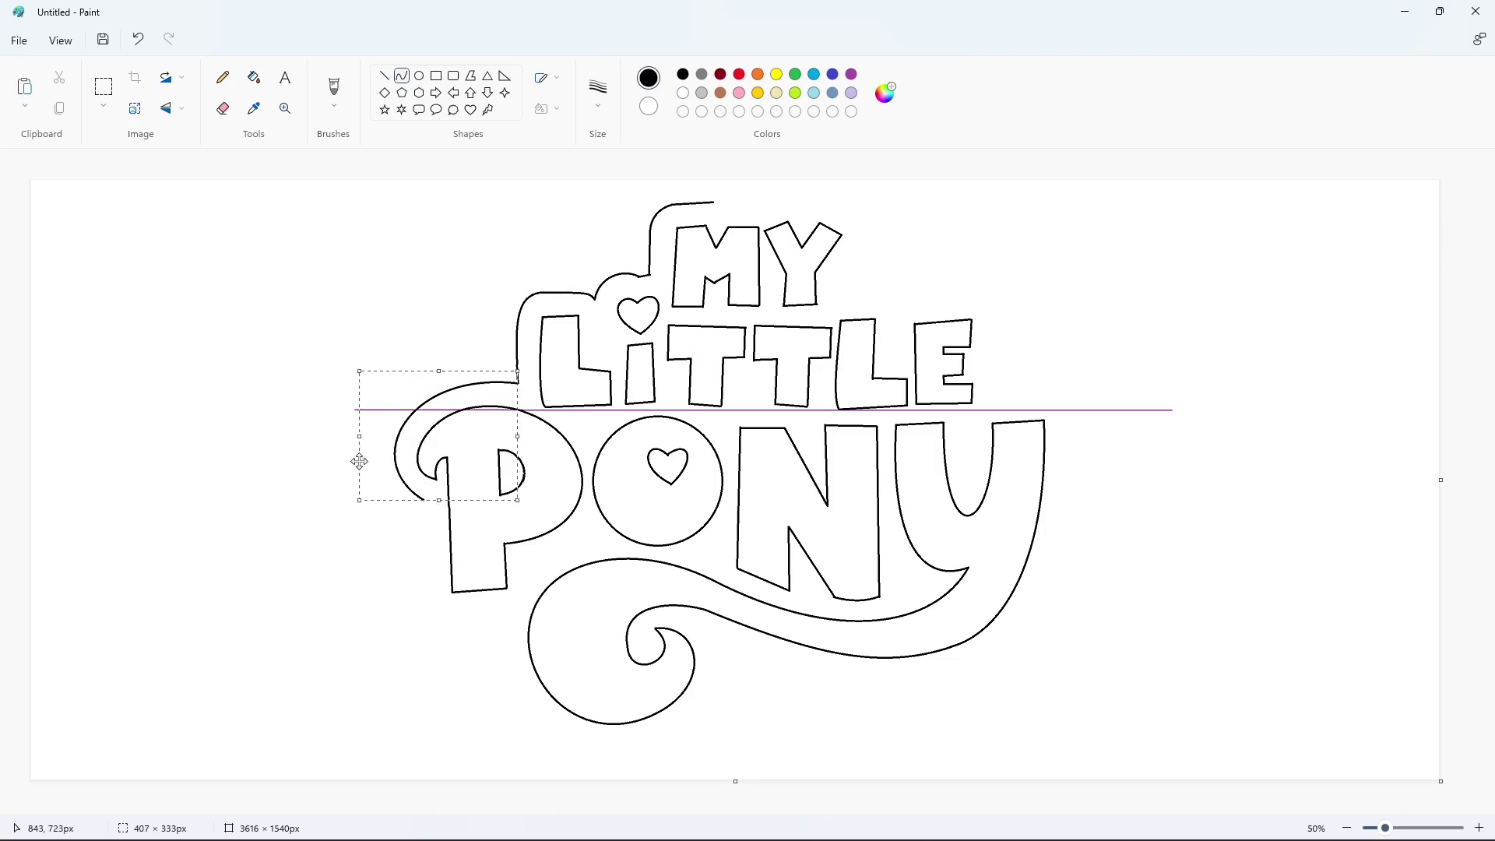
key(ctrl+z)
- Continue the outer border with a curve around the P's upper-left curl
drag(518, 384, 423, 503)
mouse_move(426, 444)
mouse_down()
mouse_move(407, 378)
mouse_move(358, 452)
mouse_up()
click(364, 383)
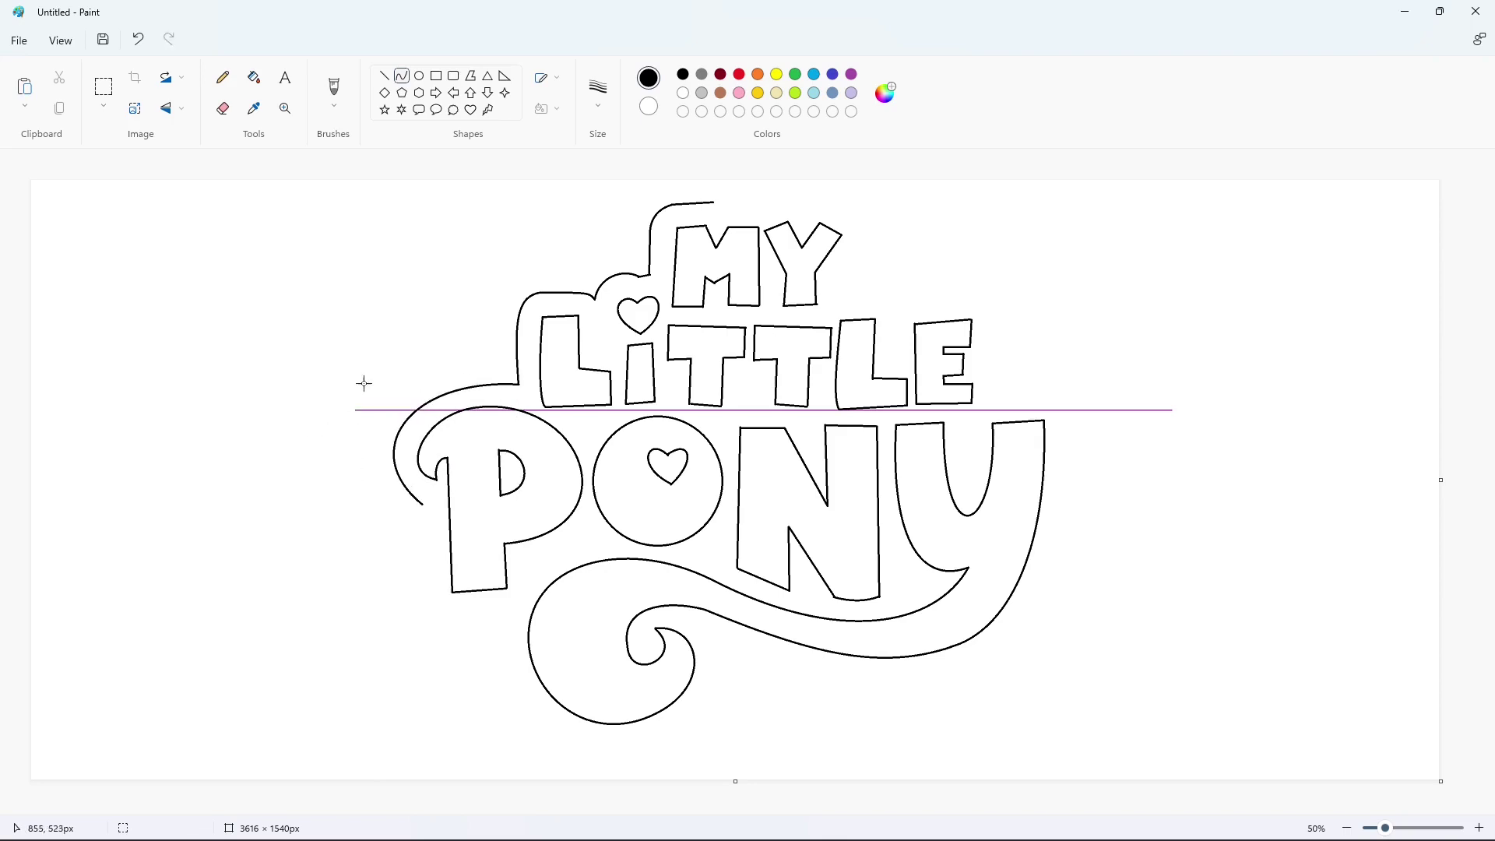
- Continue the outer border down the left side of the P's stem and around its base with a rounded corner
click(384, 75)
mouse_move(423, 505)
mouse_down()
mouse_move(430, 592)
mouse_move(507, 611)
mouse_move(433, 612)
mouse_move(506, 611)
mouse_move(598, 747)
mouse_up()
click(374, 280)
click(402, 75)
key(ctrl+z)
click(432, 612)
click(591, 591)
click(384, 76)
click(557, 614)
- Continue the outer border with curves around the left, bottom and right of the Y's curled tail
drag(536, 658, 490, 663)
drag(537, 717, 712, 636)
click(708, 732)
drag(653, 693, 677, 755)
drag(701, 710, 732, 697)
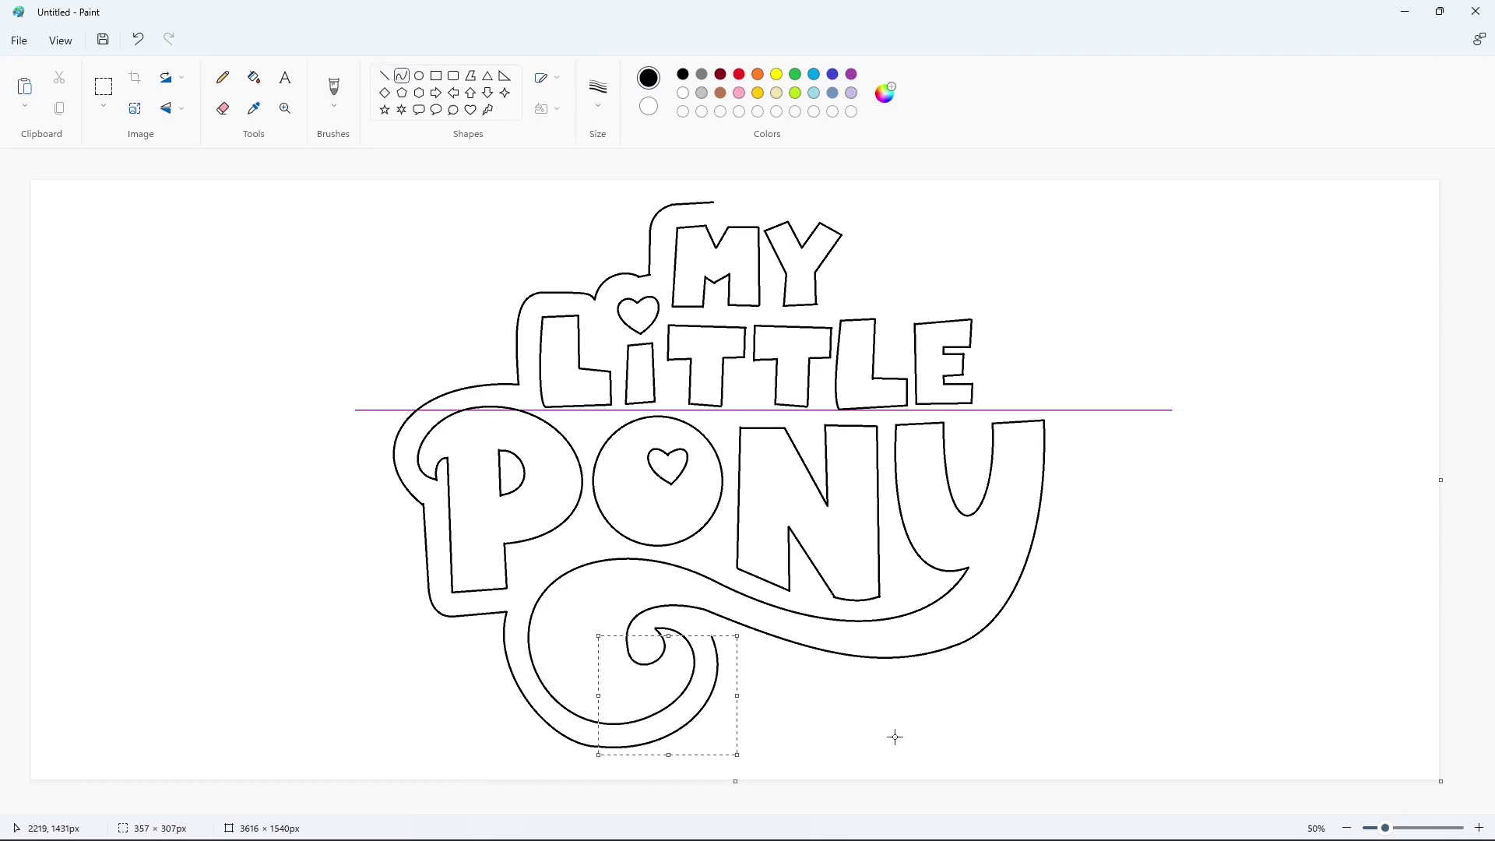
- Continue the outer border with curves over the tops of the M and Y in "MY" and down the Y's right side
click(895, 738)
click(384, 77)
click(402, 76)
click(752, 201)
mouse_move(748, 204)
mouse_down()
mouse_move(856, 212)
mouse_move(821, 195)
mouse_move(839, 277)
mouse_up()
click(874, 210)
click(818, 195)
click(864, 225)
click(871, 238)
click(972, 272)
- Continue the outer border from below the Y of "MY" across the tops of the second L and the E in "LITTLE"
click(385, 75)
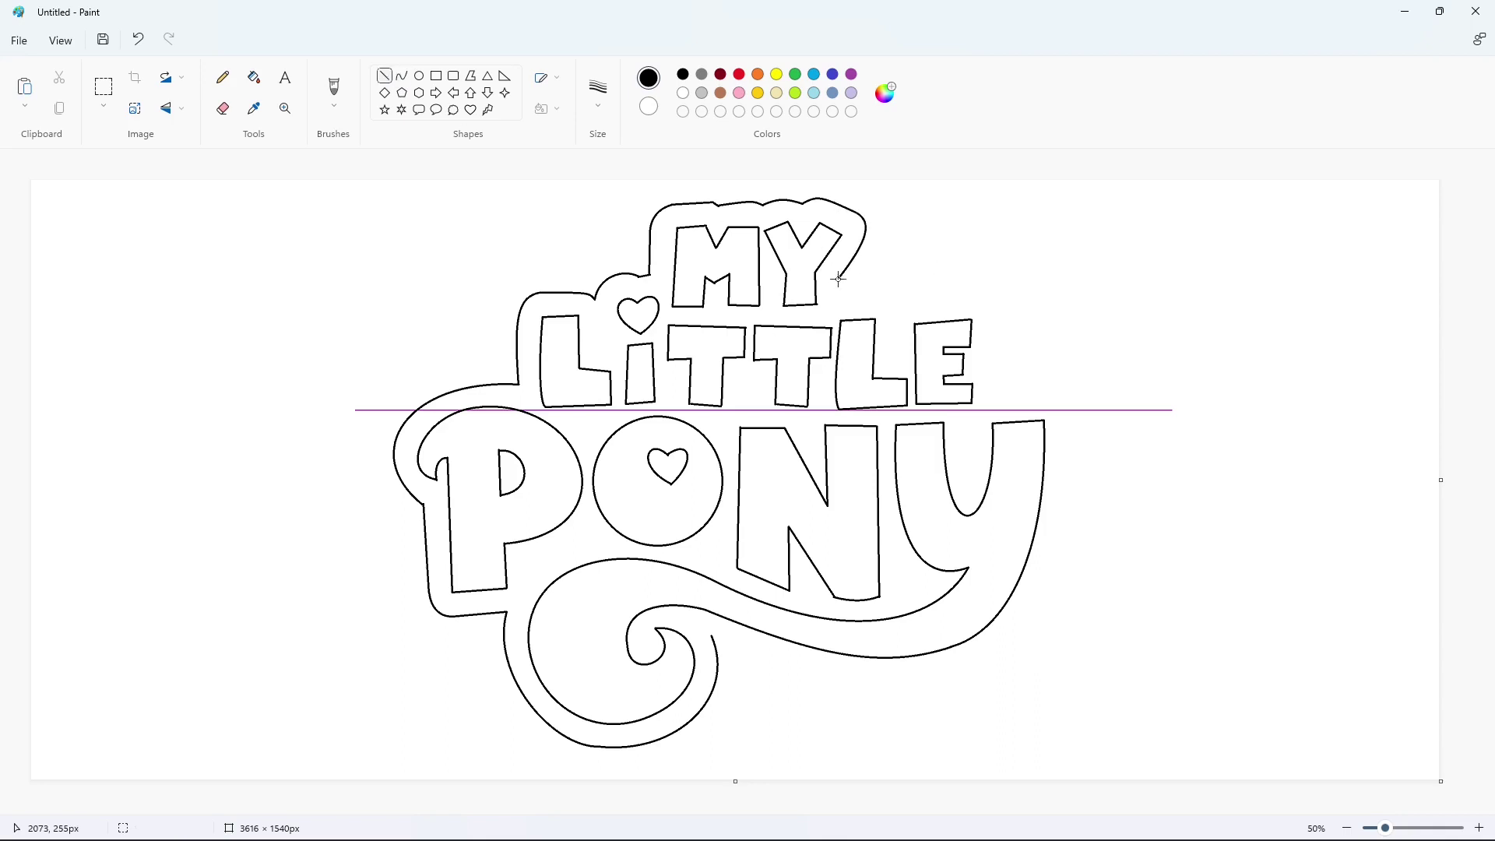
click(925, 278)
click(402, 76)
mouse_move(841, 298)
mouse_down()
mouse_move(966, 295)
mouse_move(994, 325)
mouse_move(996, 397)
mouse_move(1070, 417)
mouse_move(1068, 394)
mouse_move(1069, 426)
mouse_move(925, 678)
mouse_up()
click(881, 293)
click(981, 268)
key(ctrl+z)
click(908, 298)
click(908, 299)
click(1031, 298)
click(993, 298)
click(993, 298)
- Continue the outer border down the right side of the E with curves notched inward at its middle
click(1030, 313)
click(995, 344)
click(996, 343)
click(996, 342)
click(996, 378)
click(995, 378)
- Continue the outer border over the upper-right corner of the Y in "PONY" and curve it down the letter's right side
click(1063, 369)
click(1044, 394)
key(ctrl+z)
click(1072, 395)
click(1071, 395)
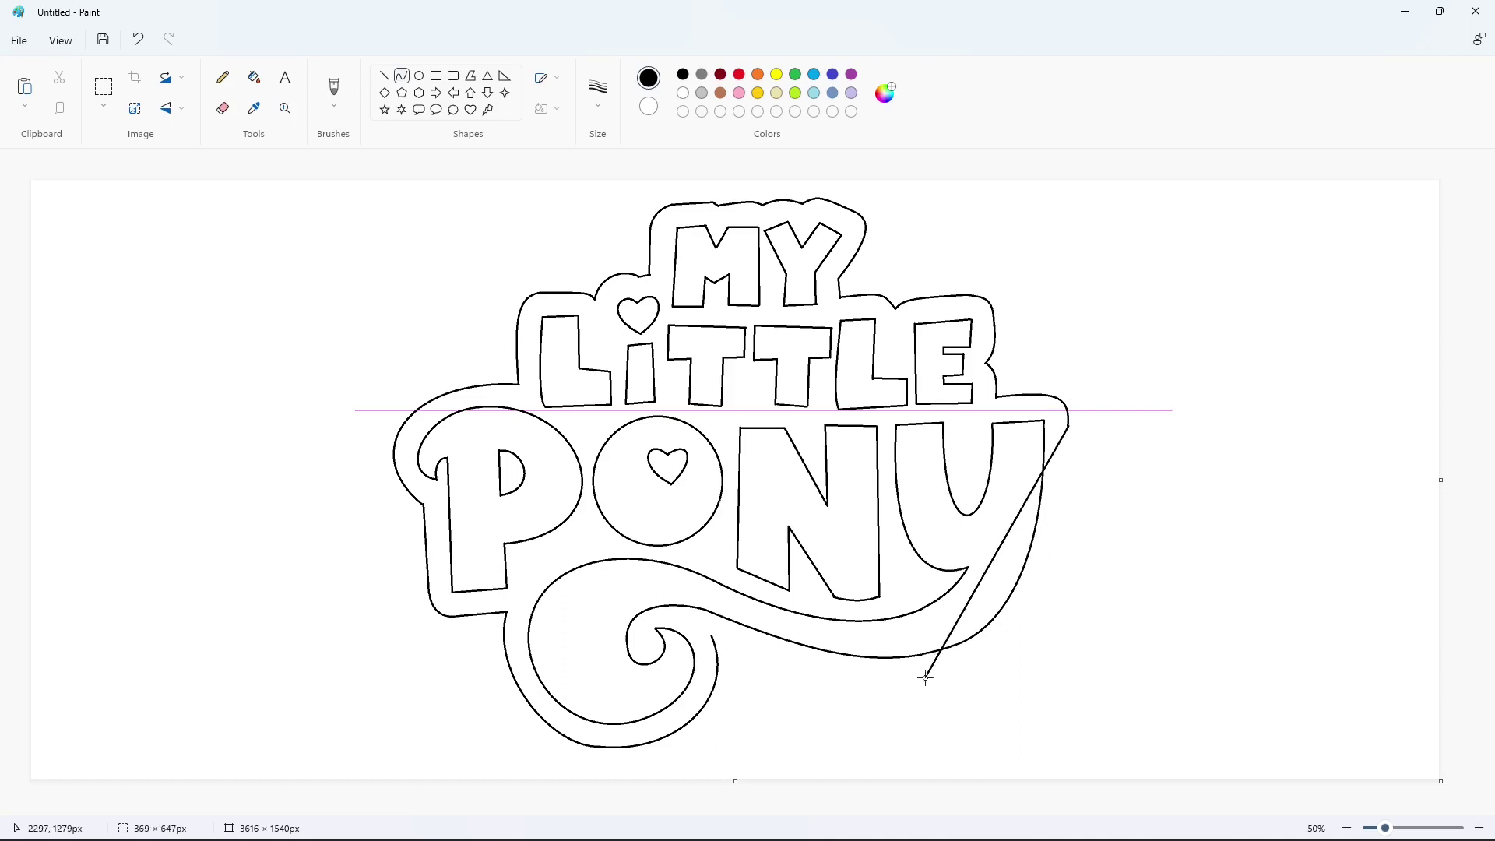
click(1067, 547)
drag(1040, 643, 1039, 665)
click(1168, 631)
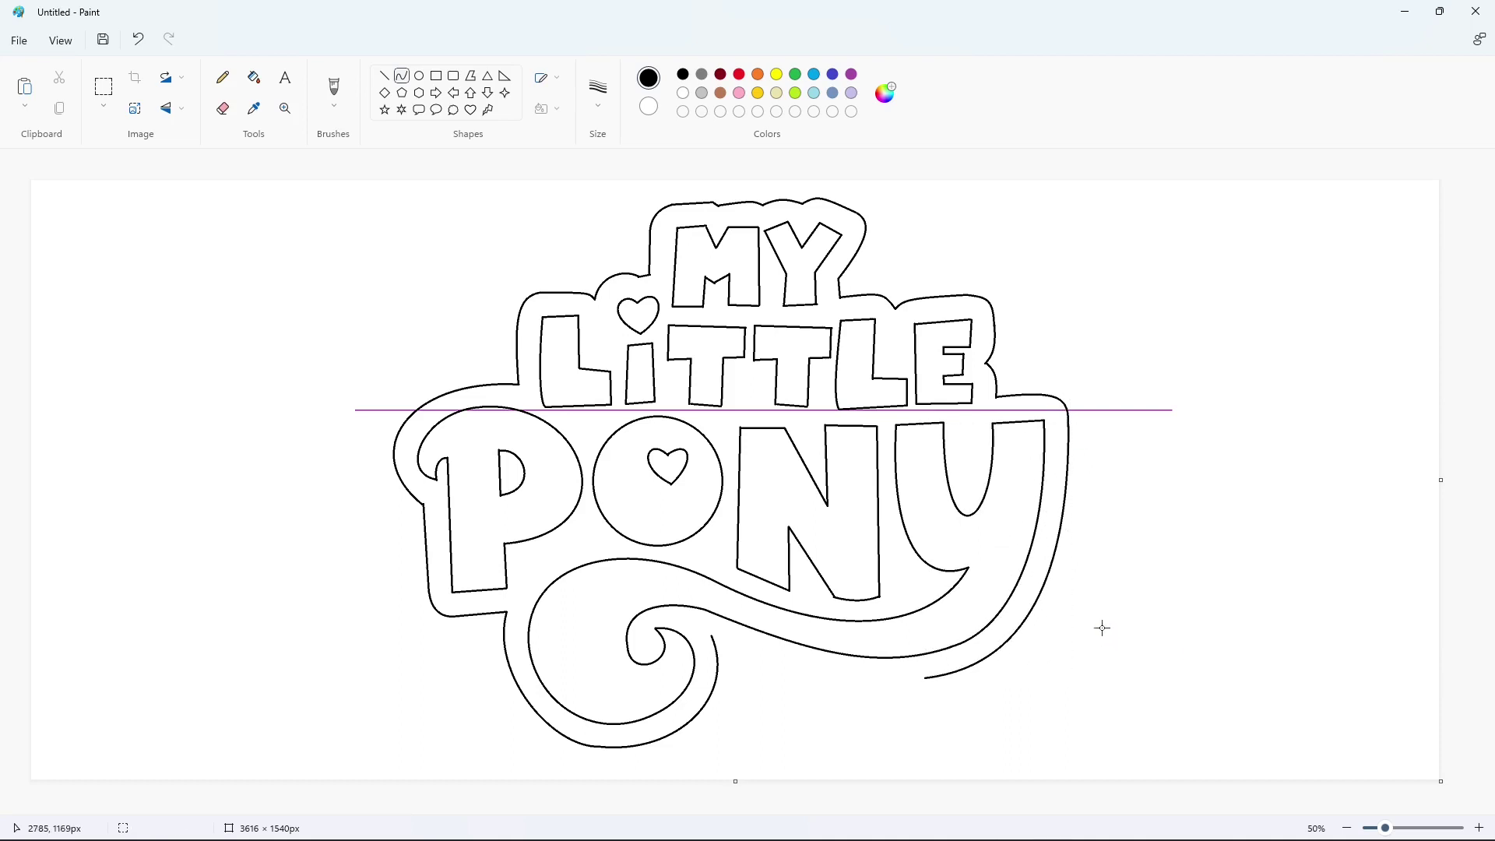
- Close the outer border with a curve below the Y's swash, joining it to the curled tail's border
drag(926, 678, 712, 635)
mouse_move(883, 667)
mouse_down()
mouse_move(868, 685)
mouse_move(814, 679)
mouse_up()
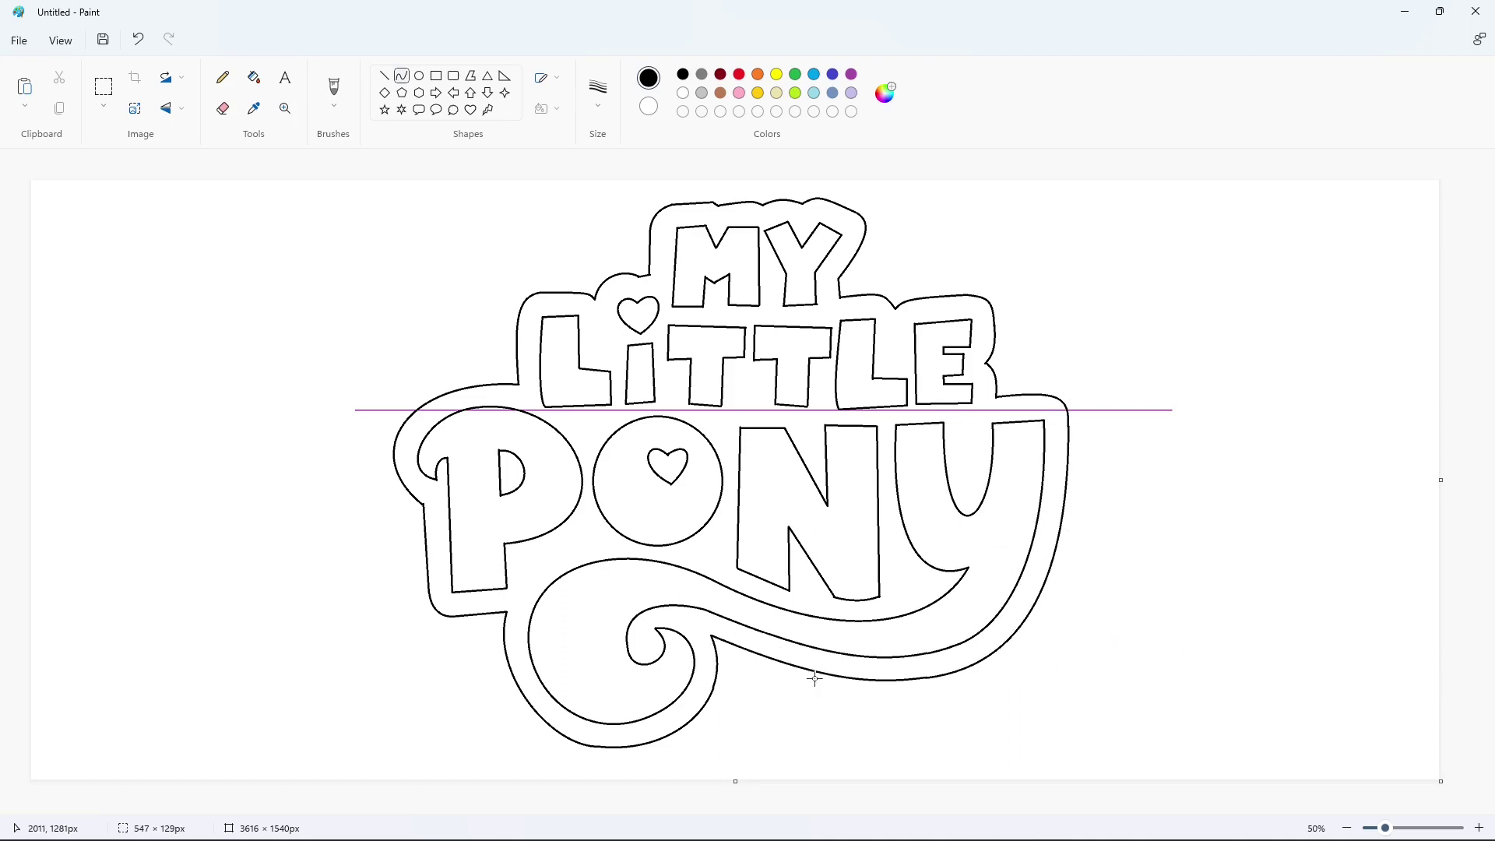
click(1205, 719)
- Erase the purple guide line by filling the areas it crosses with matching purple and refilling them with white
click(254, 77)
click(851, 74)
click(1131, 247)
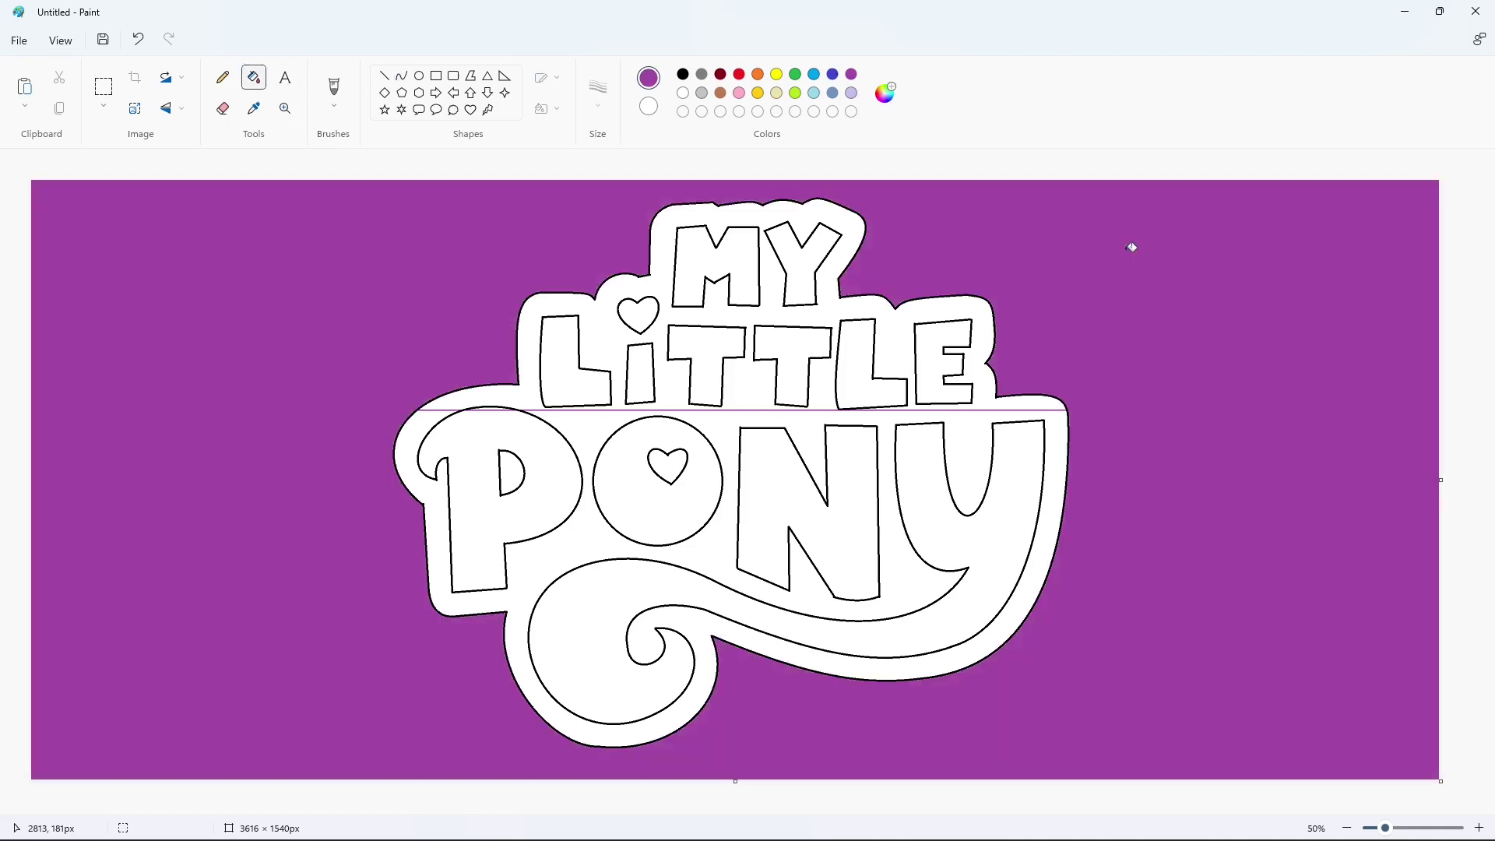
click(537, 447)
click(748, 386)
key(ctrl+z)
key(ctrl+z)
key(ctrl+z)
key(ctrl+z)
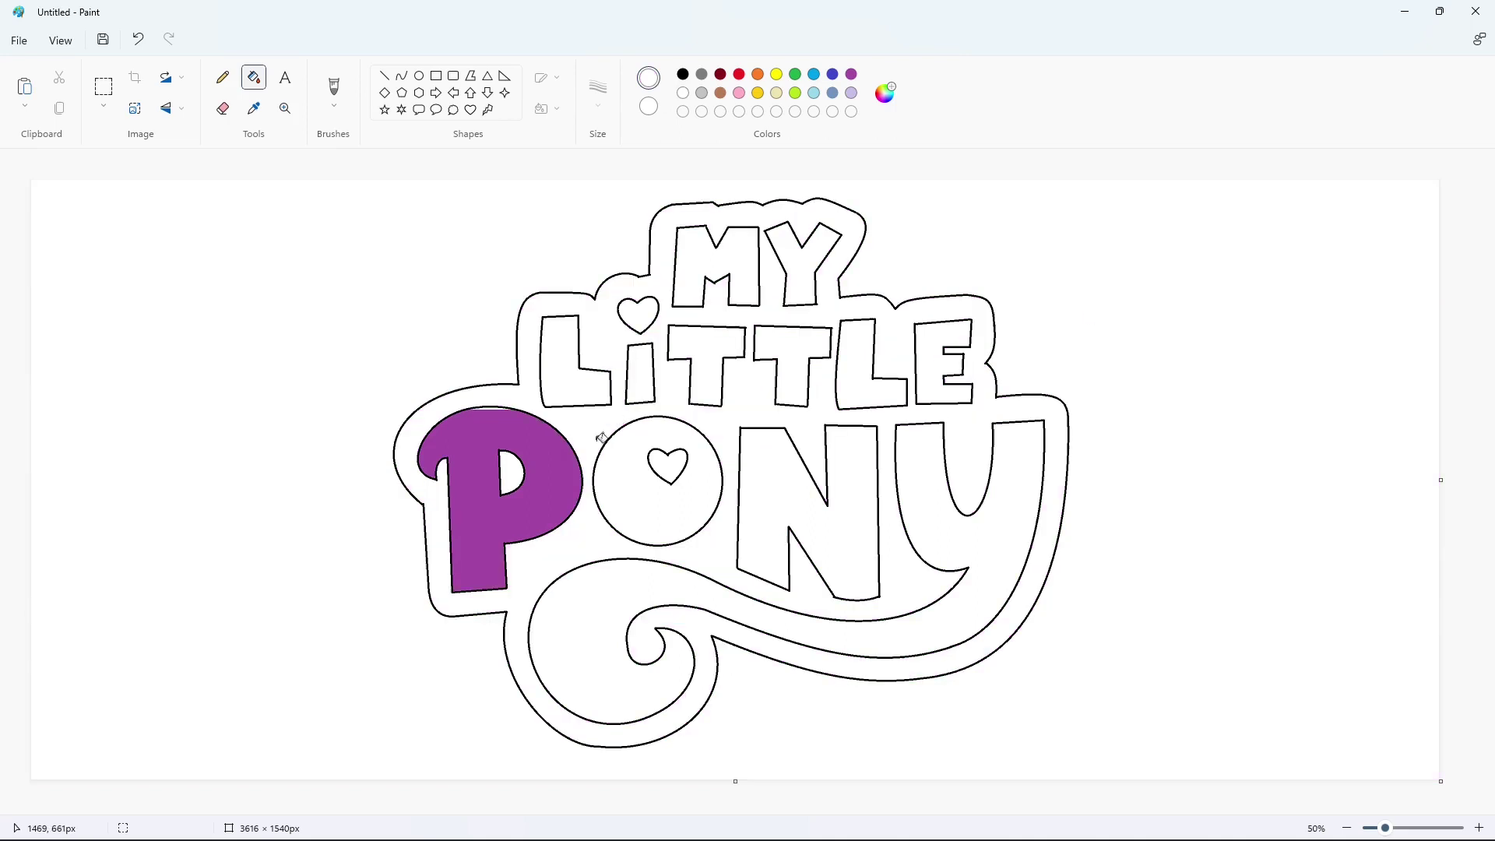
- Fill the border area around the letters, the heart in the O and the P's inner hole with black
click(683, 74)
click(820, 427)
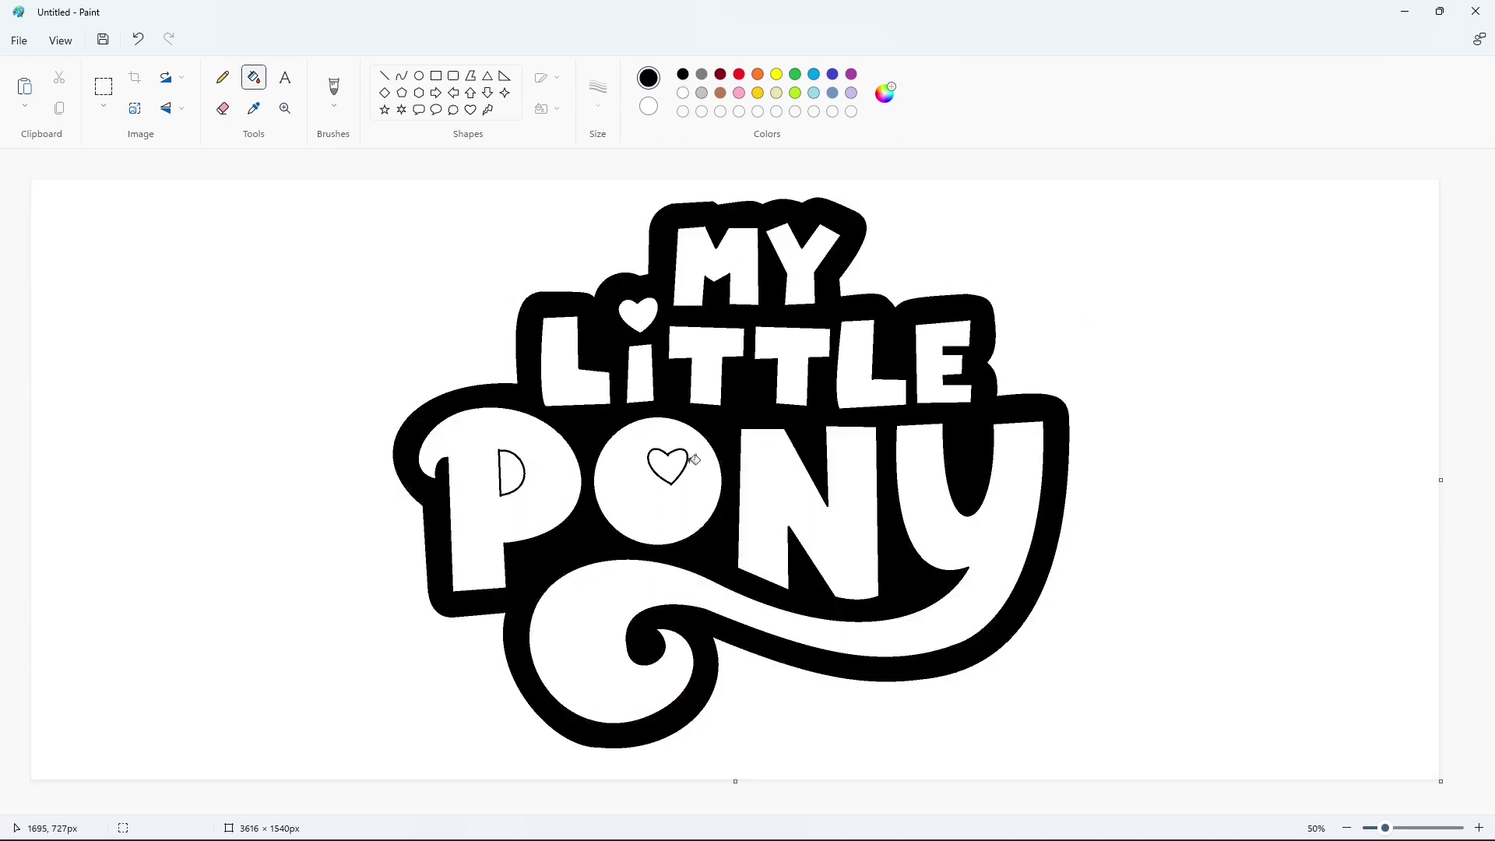
click(668, 466)
click(511, 472)
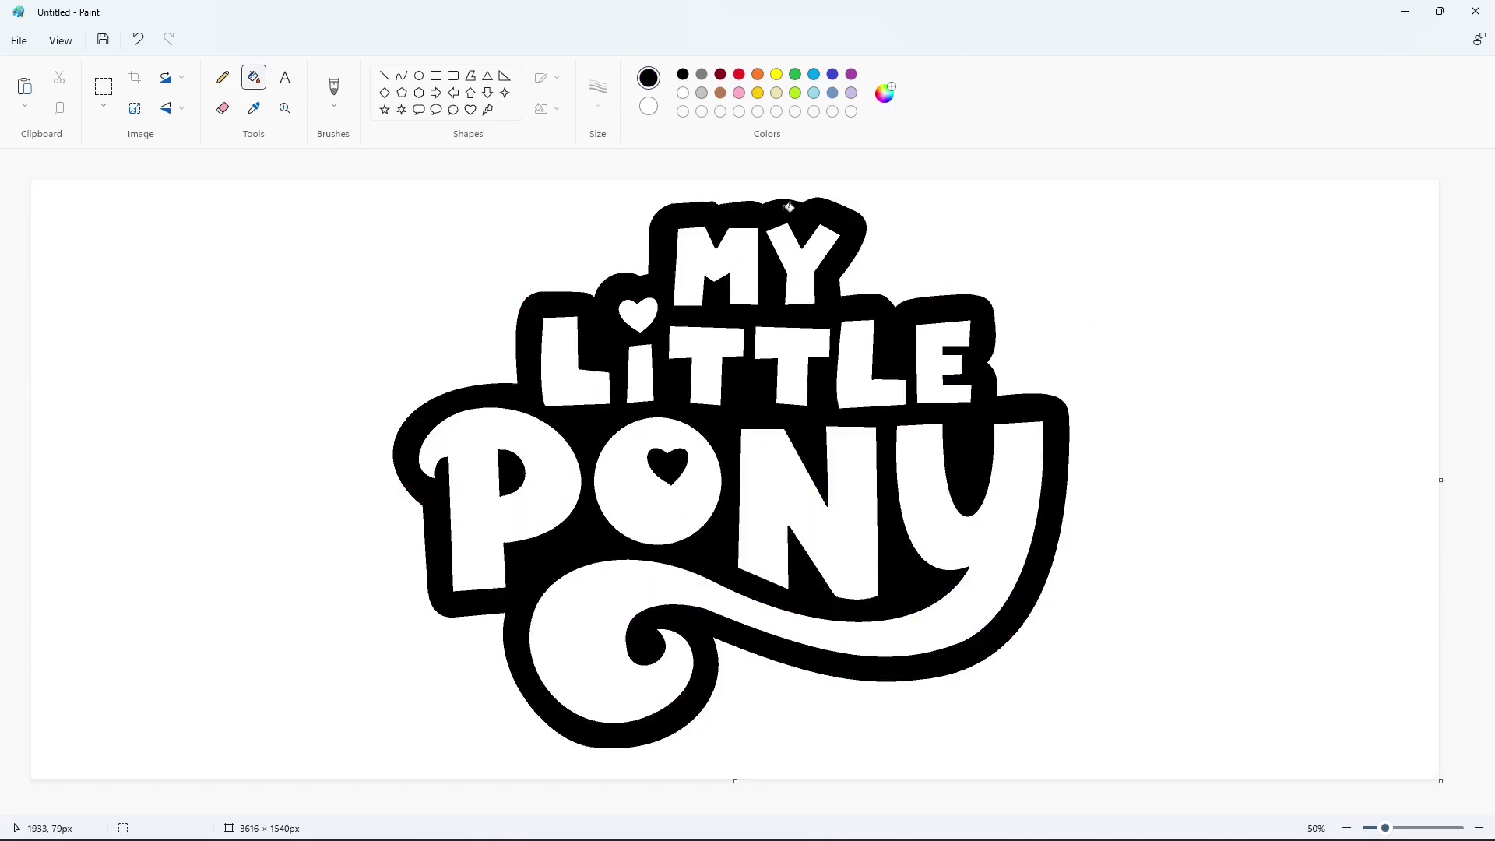
- Mix a dark indigo custom colour and fill the O's heart, the P's inner hole and the black border with it
click(833, 74)
click(885, 92)
drag(810, 311, 805, 382)
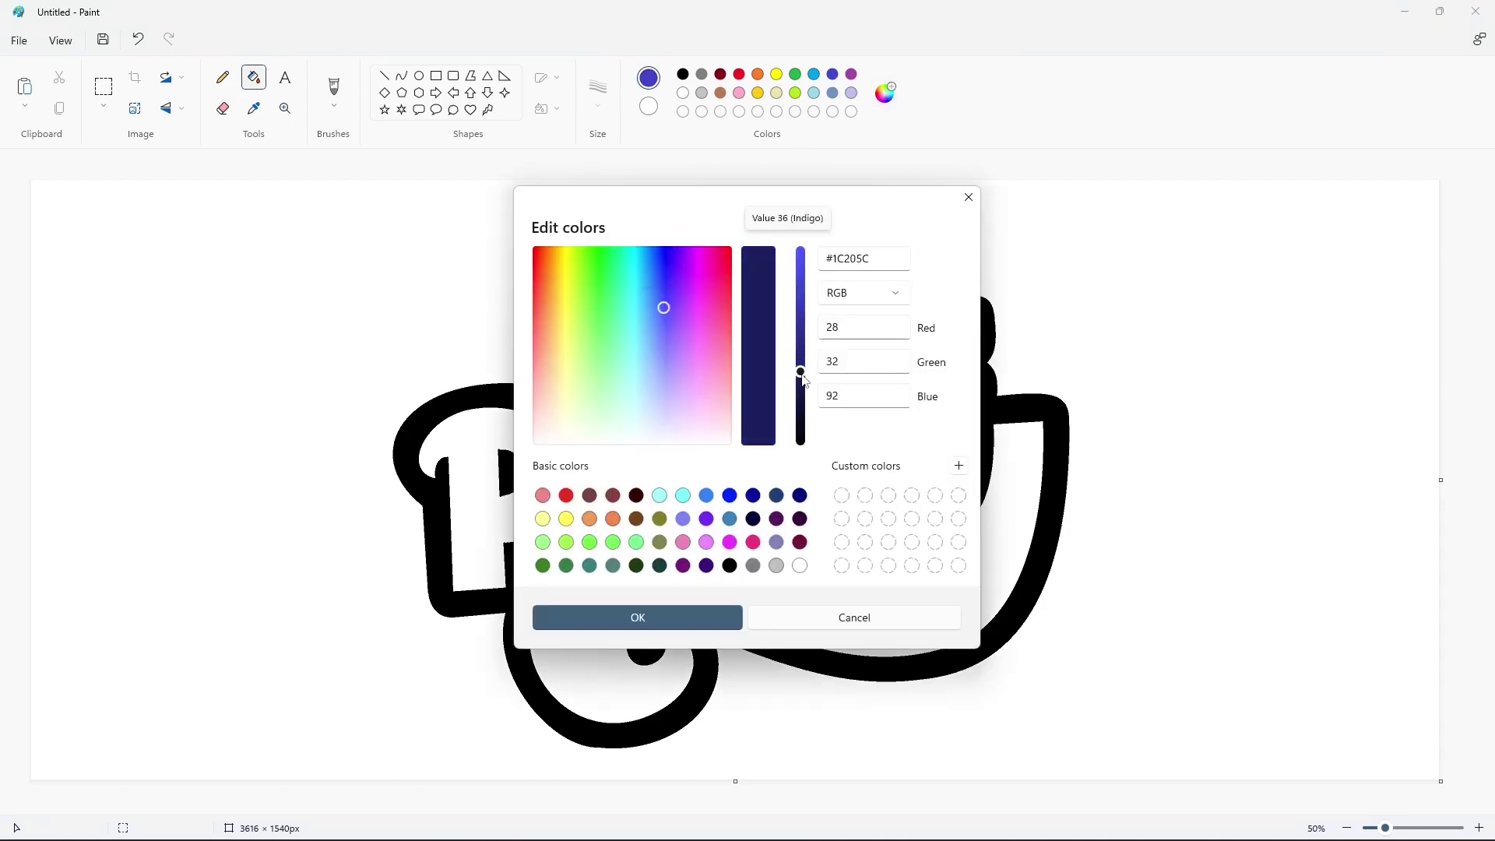
click(728, 617)
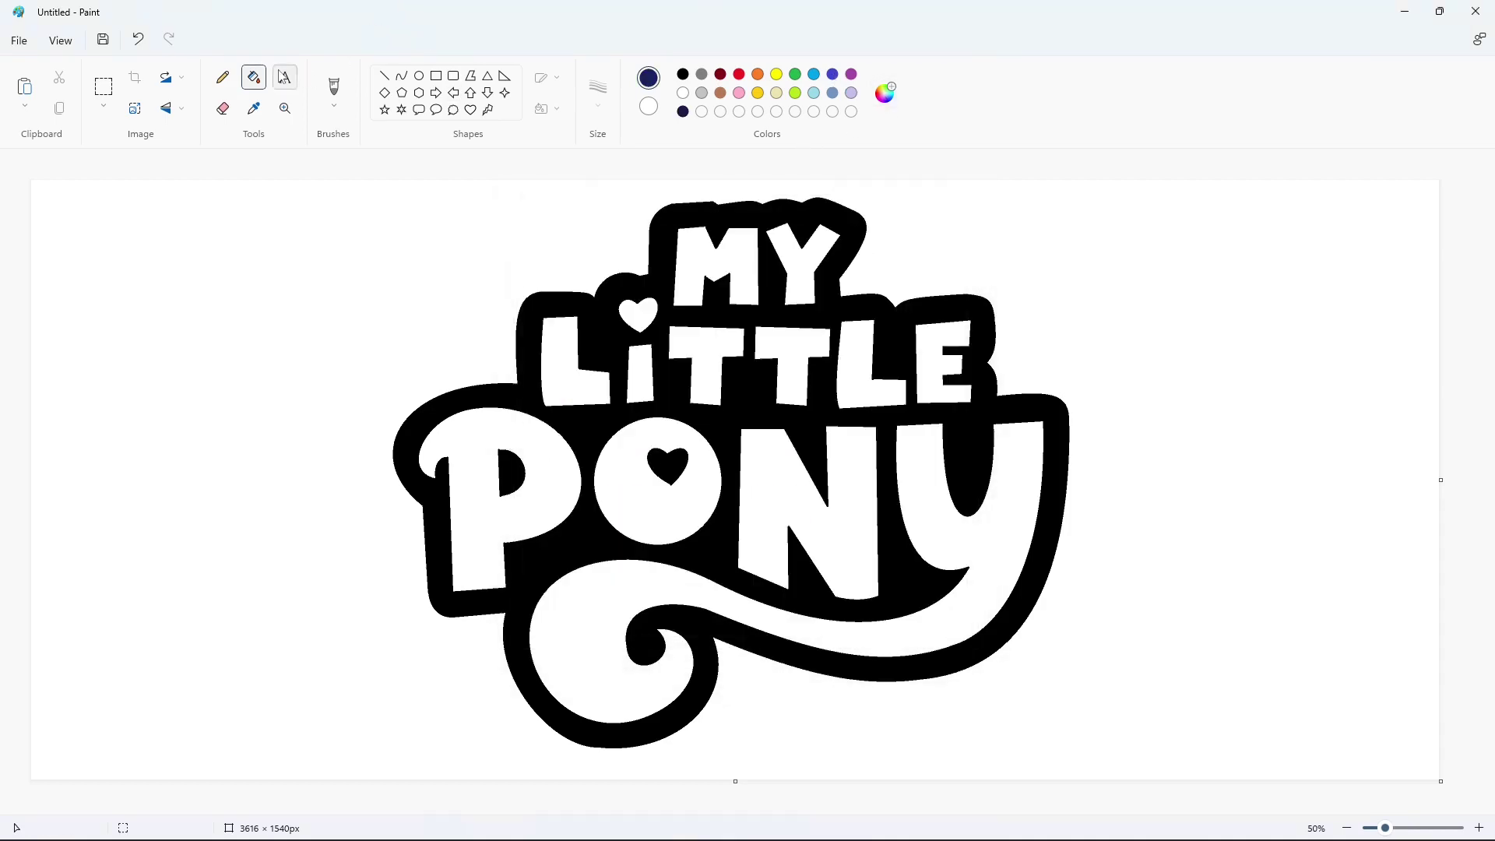
click(676, 461)
click(516, 470)
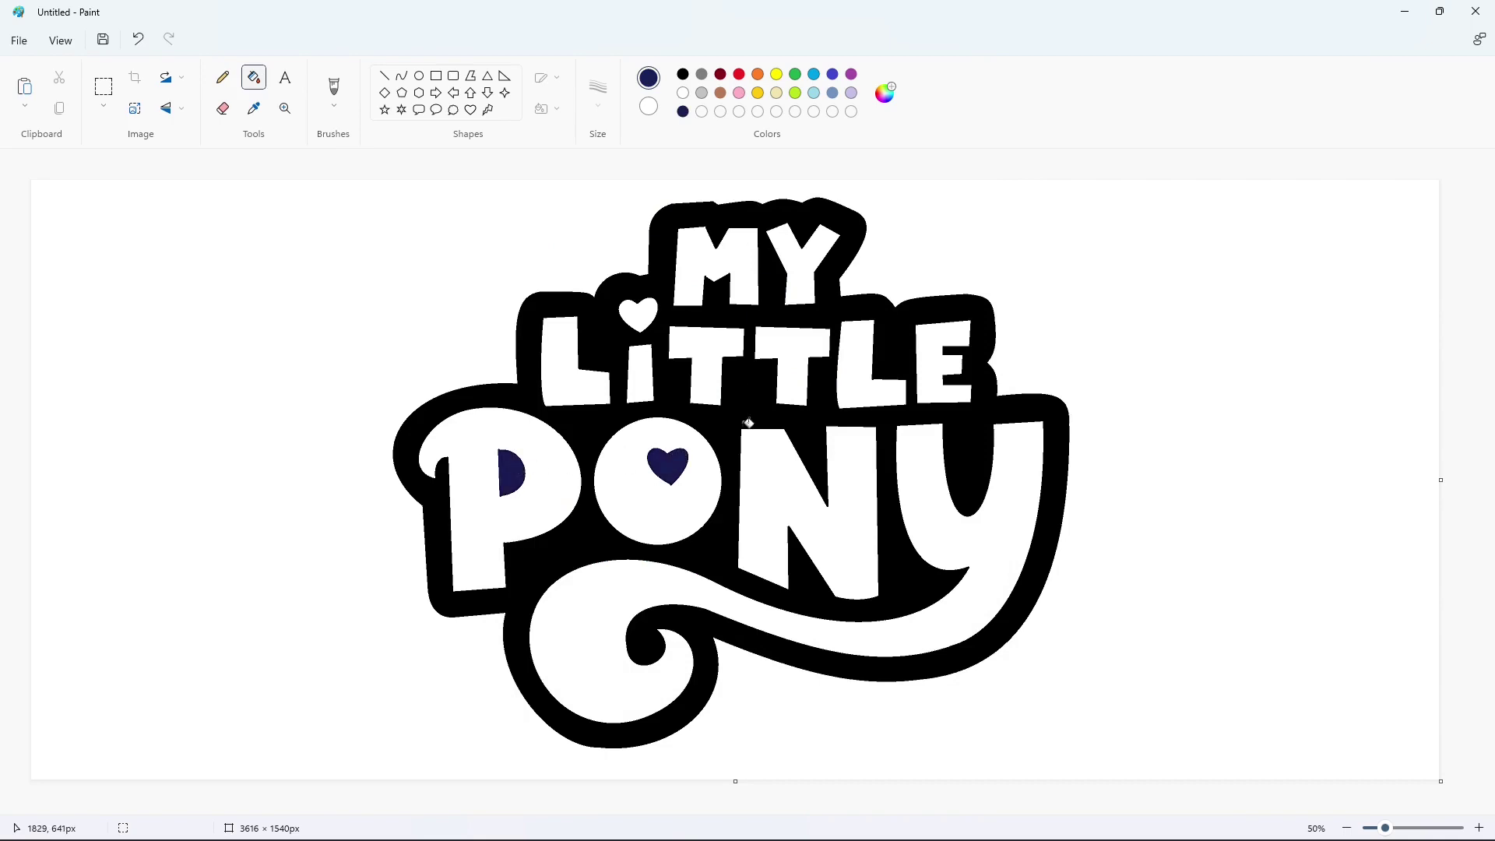
click(749, 394)
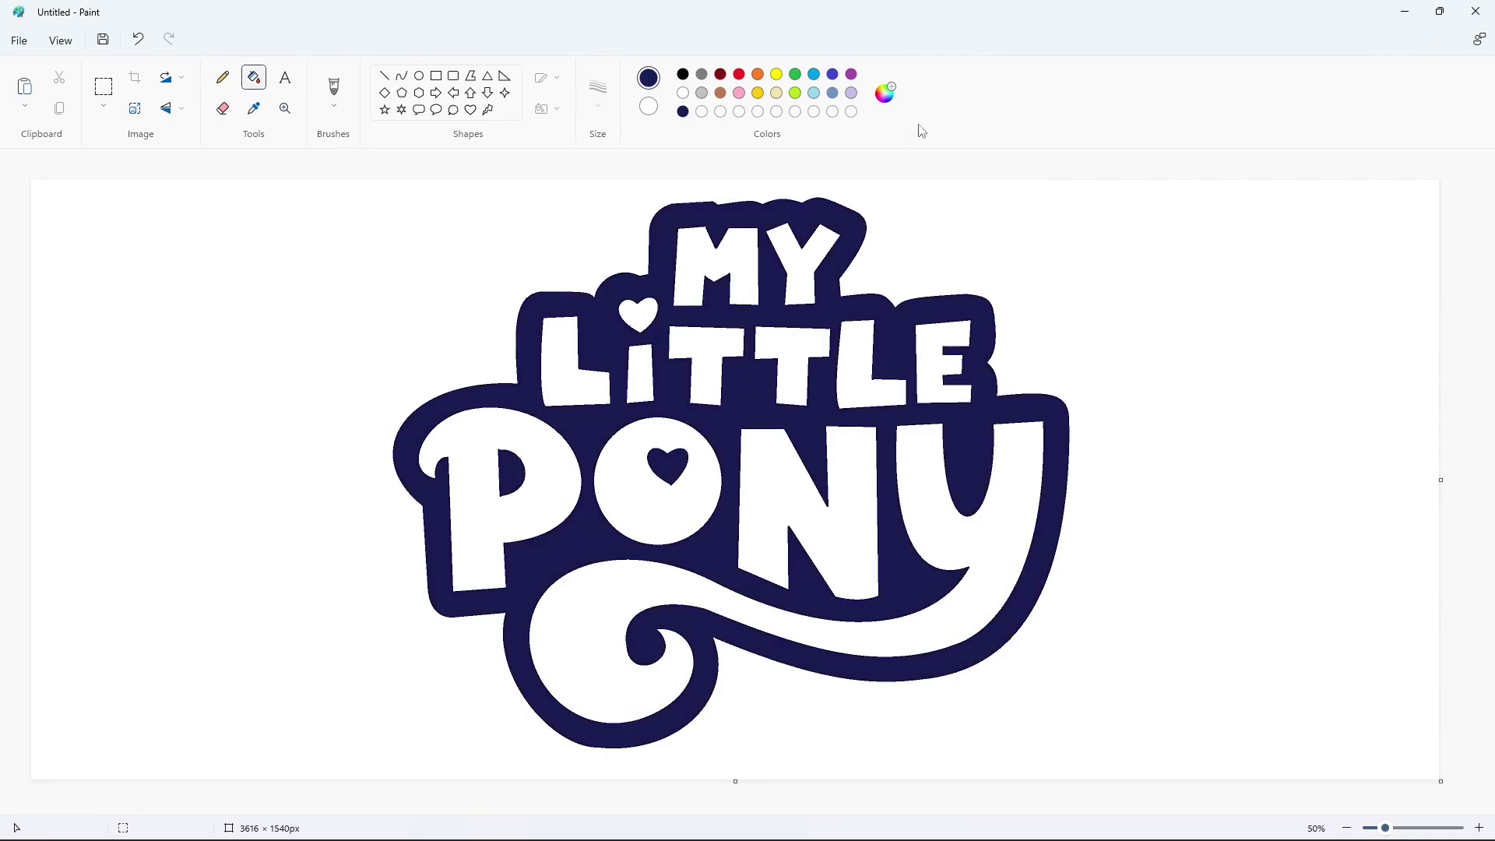